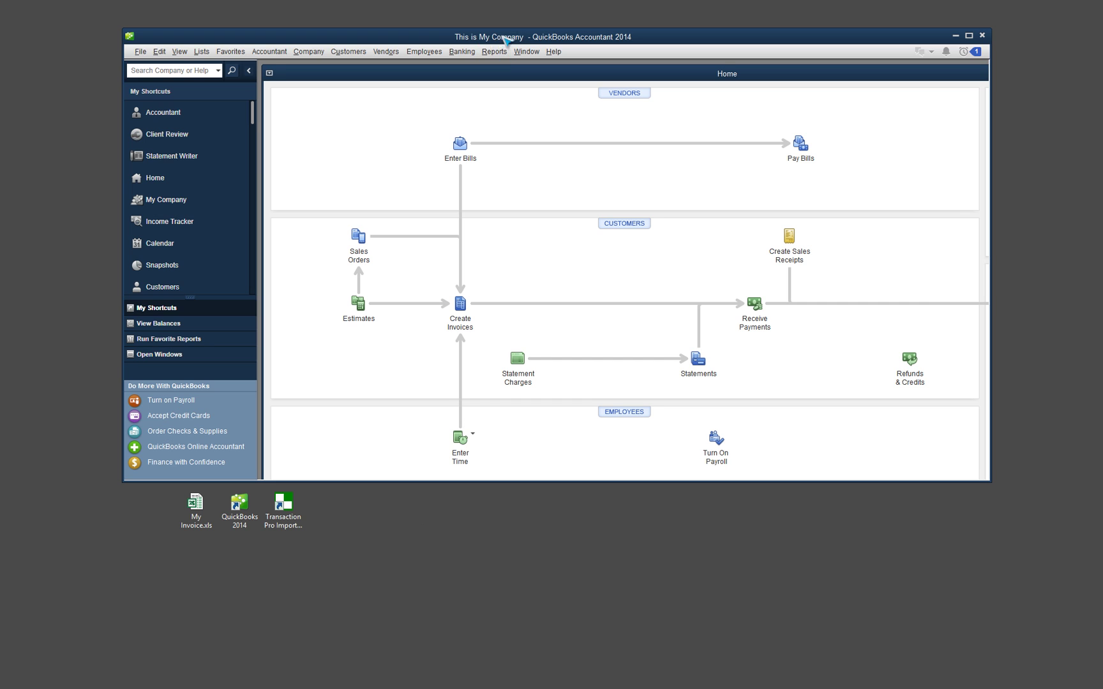
Nudge the QuickBooks window into place and open My Invoice.xls from the desktop
drag(503, 36, 507, 32)
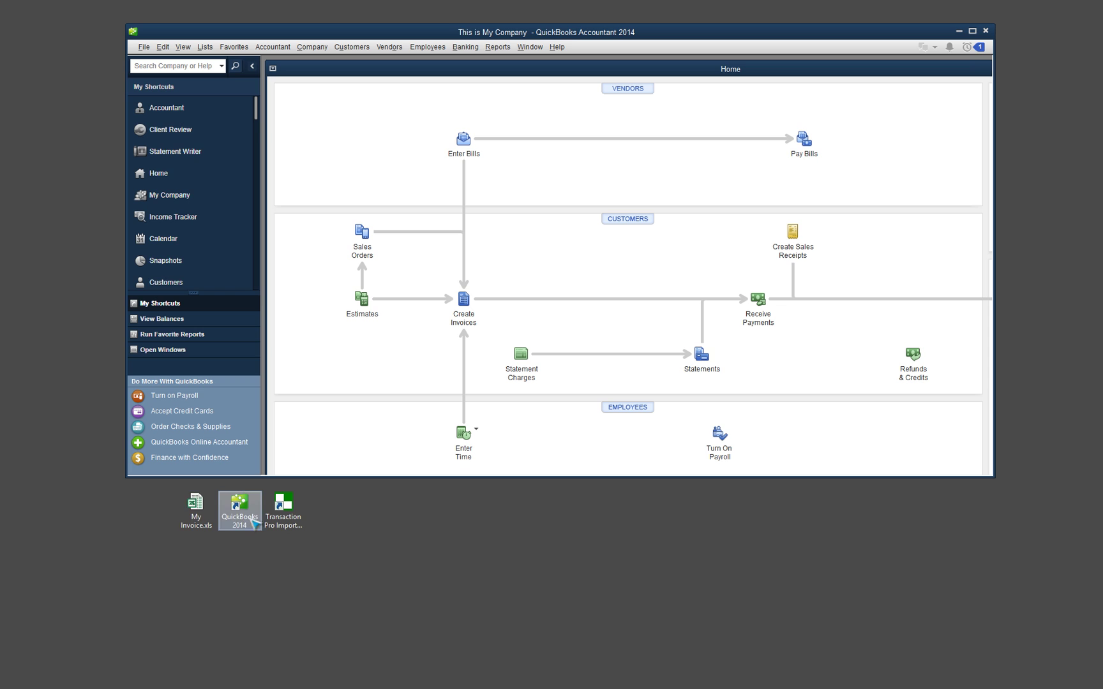
click(200, 528)
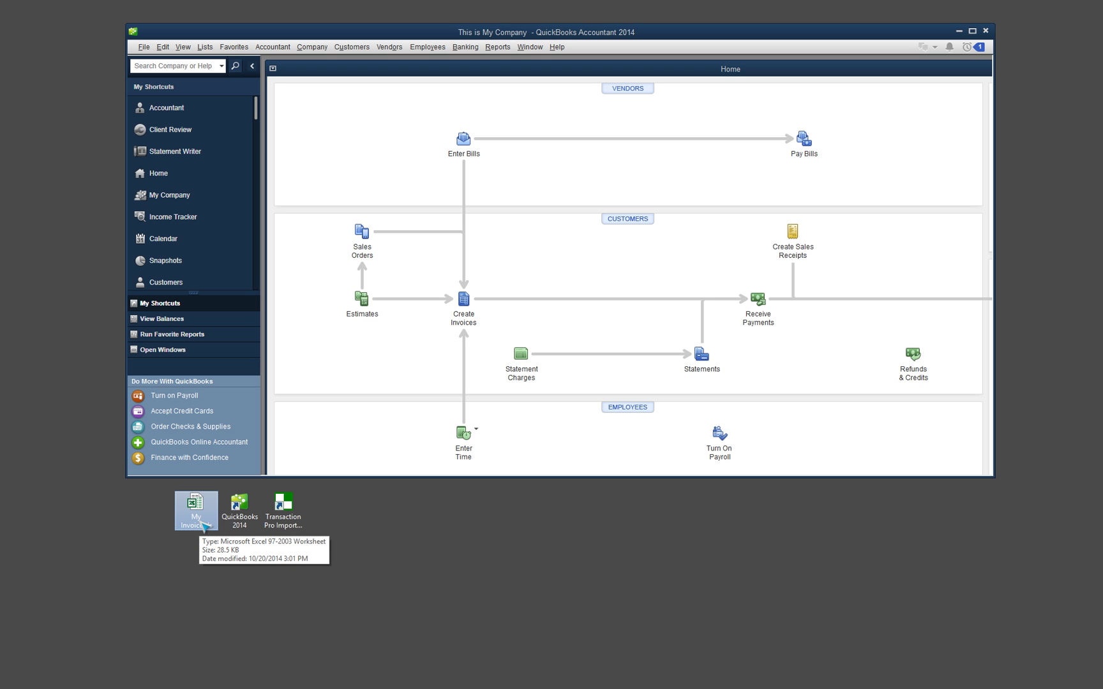
double_click(203, 527)
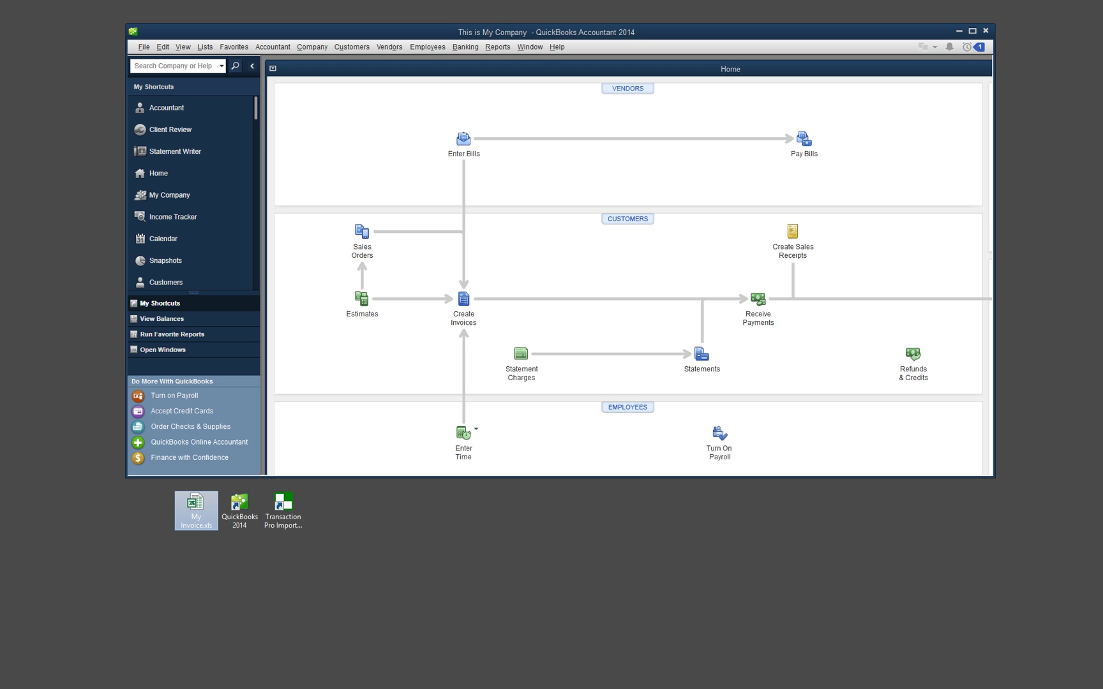
In Mothernode's Export to Accounting list, mark invoice 101 for Mento Music, then close the browser
drag(1098, 415, 421, 139)
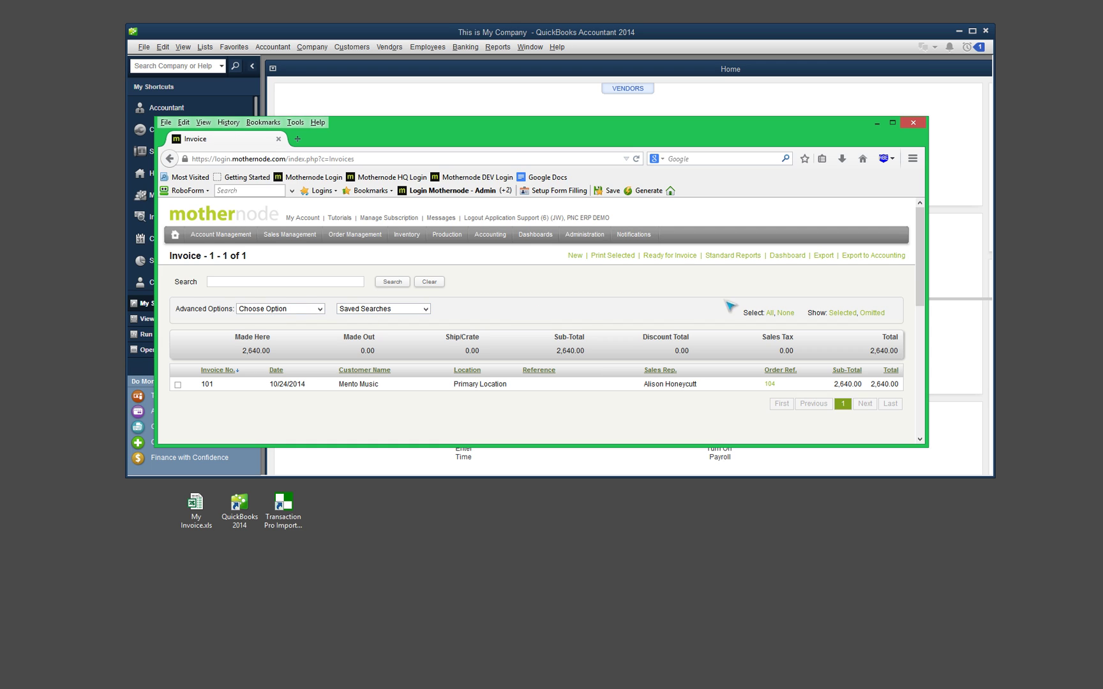
click(868, 258)
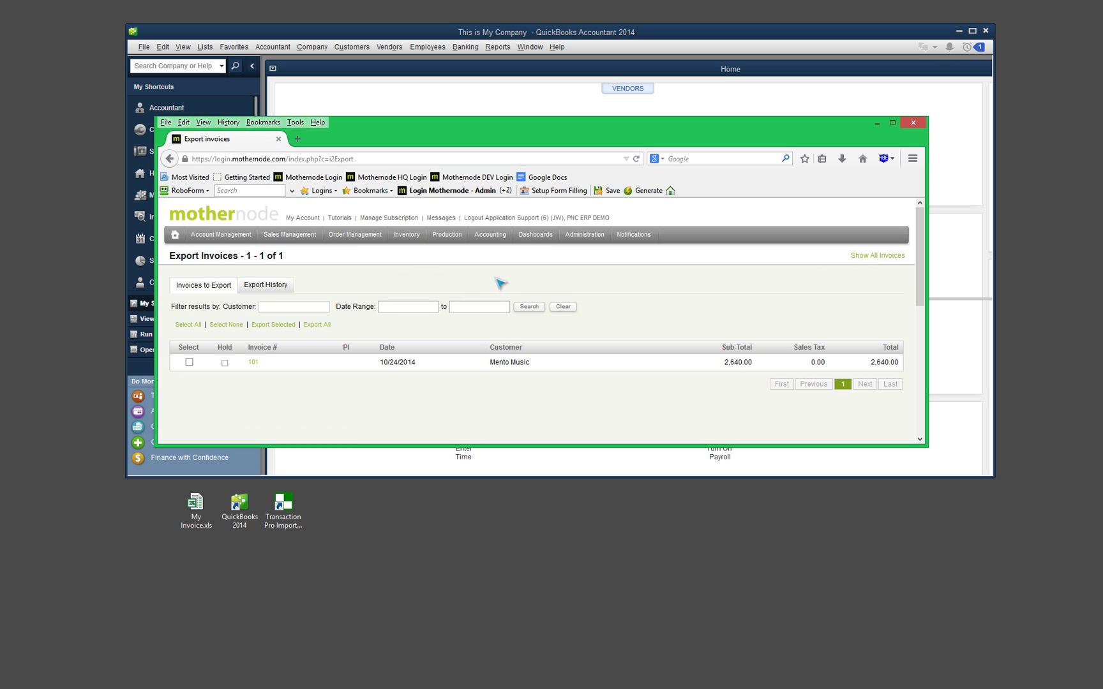
scroll(591, 303, down, 2)
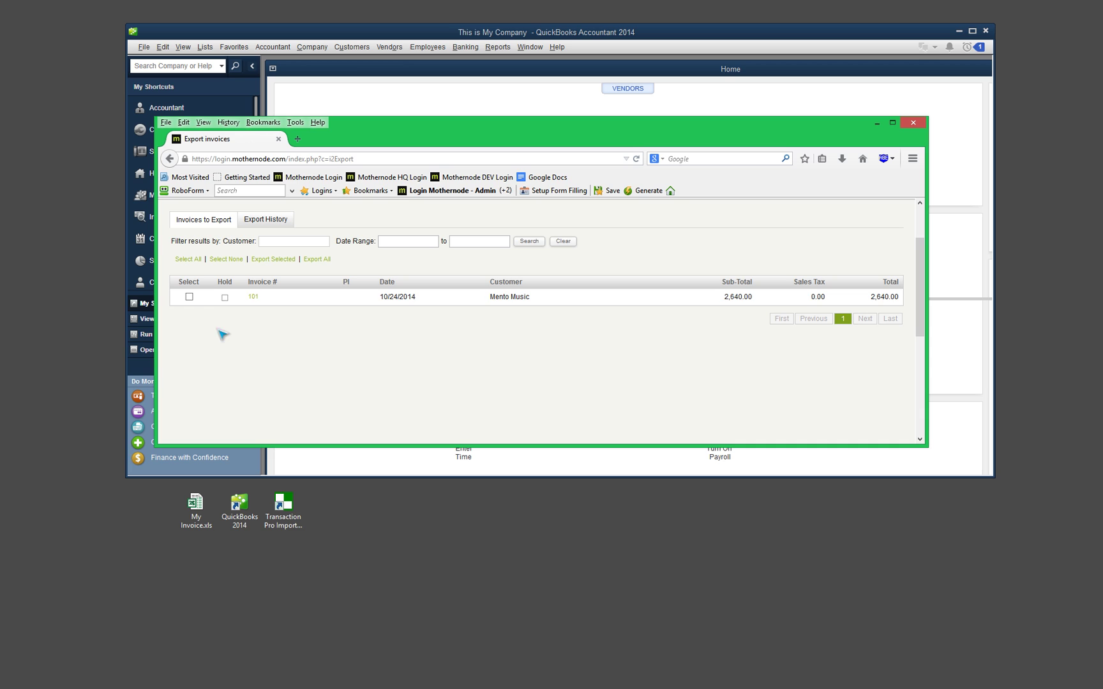
click(189, 297)
click(913, 122)
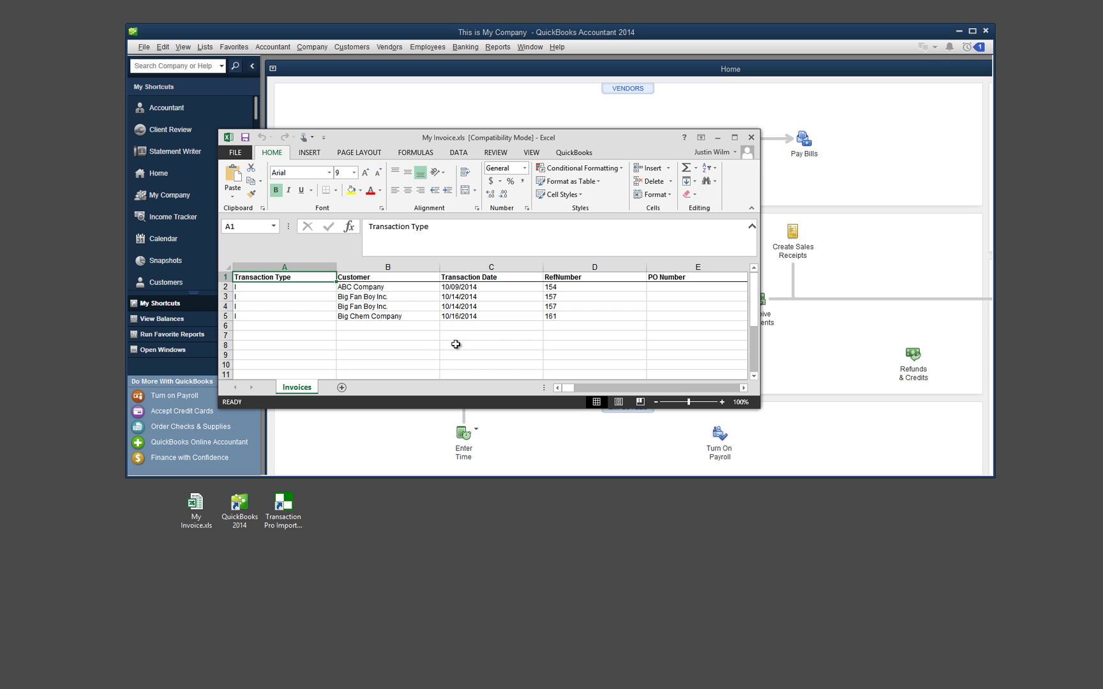
click(751, 137)
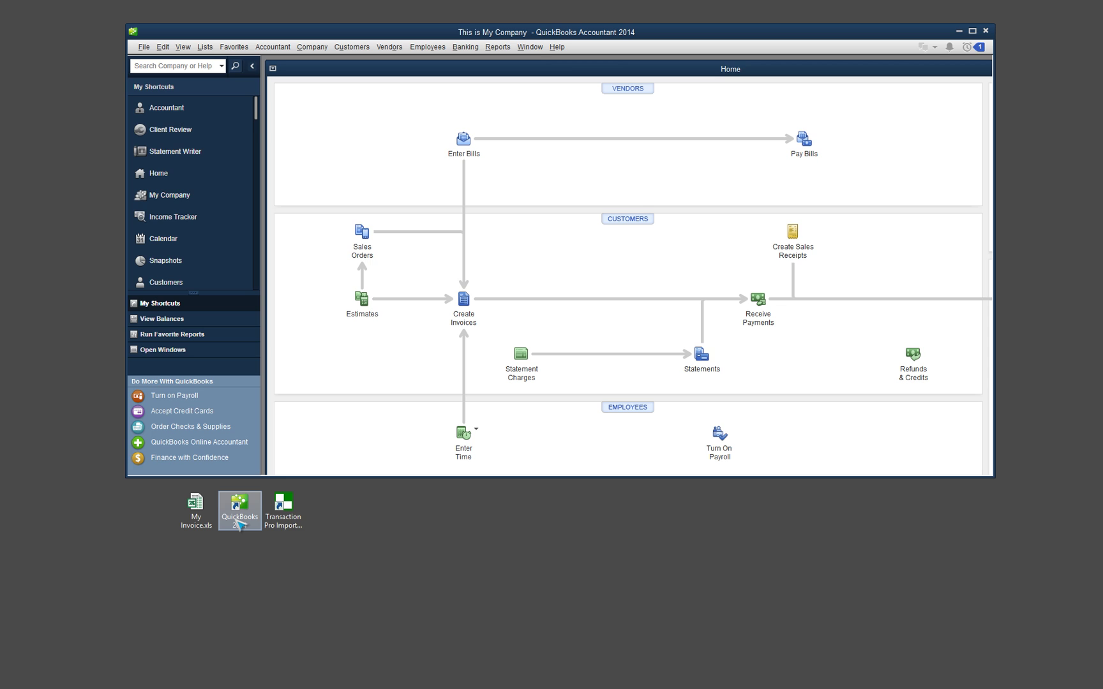
click(299, 524)
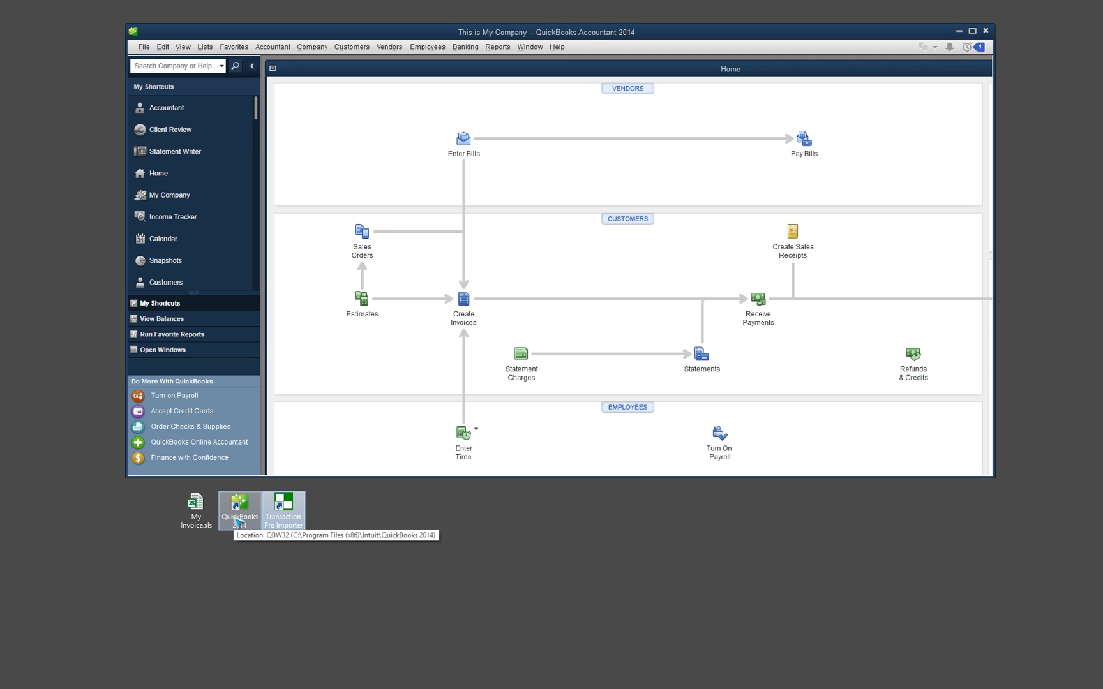
click(260, 563)
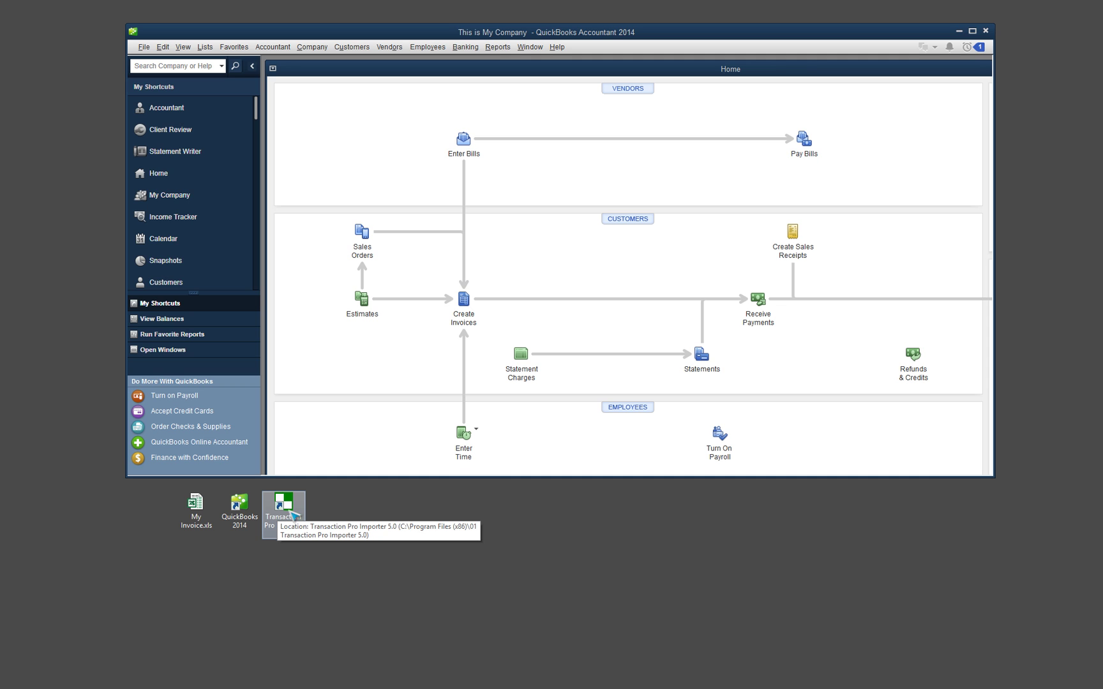
Open the Transaction Pro Importer shortcut's Properties and cut the program path from Target
right_click(291, 510)
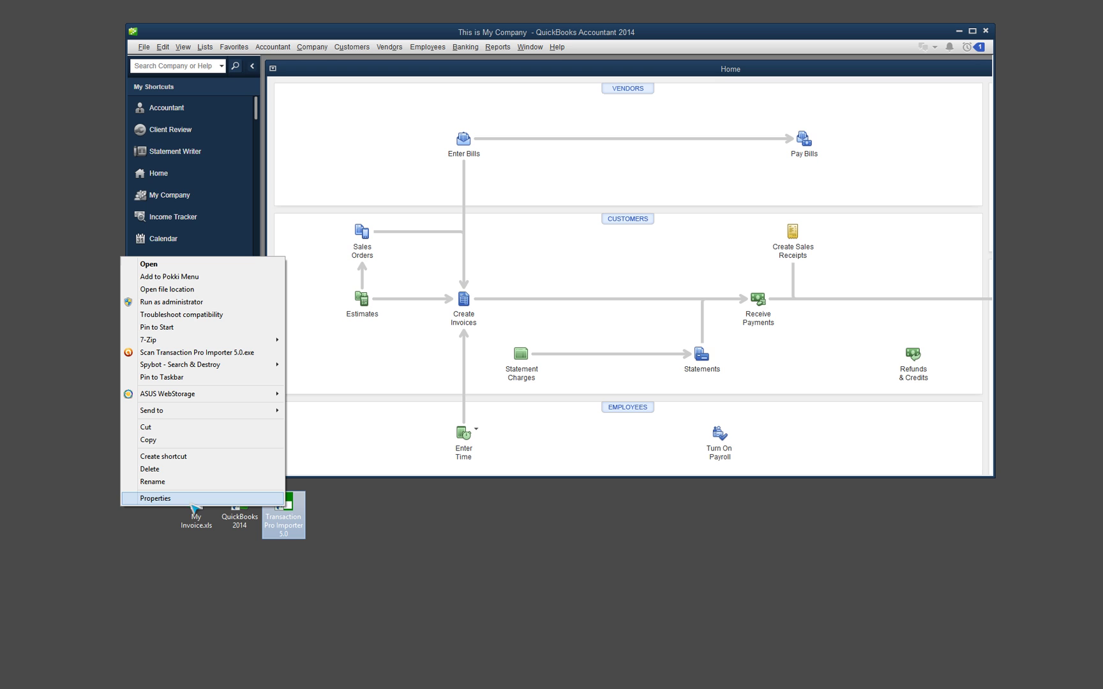
click(170, 501)
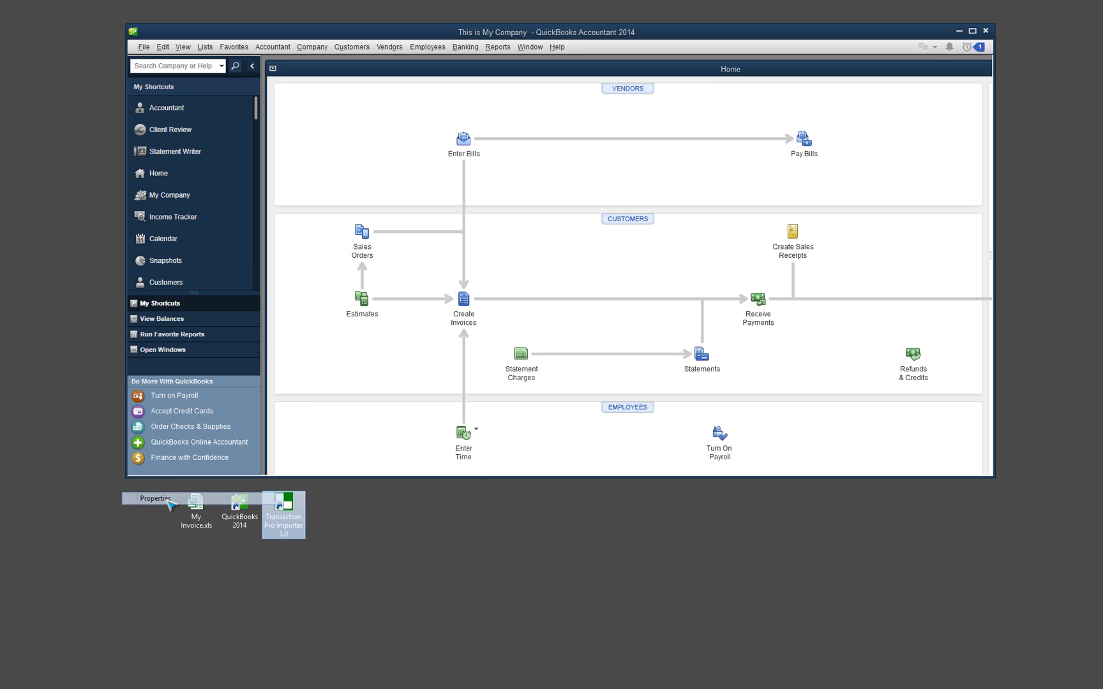
drag(348, 394, 443, 243)
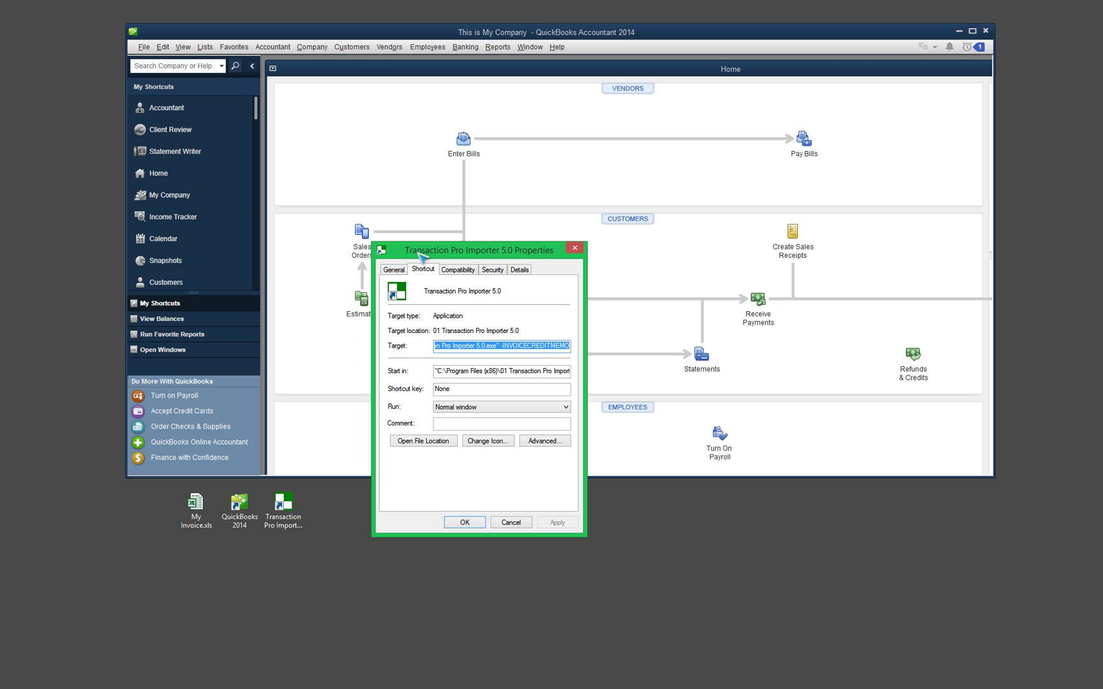
click(508, 347)
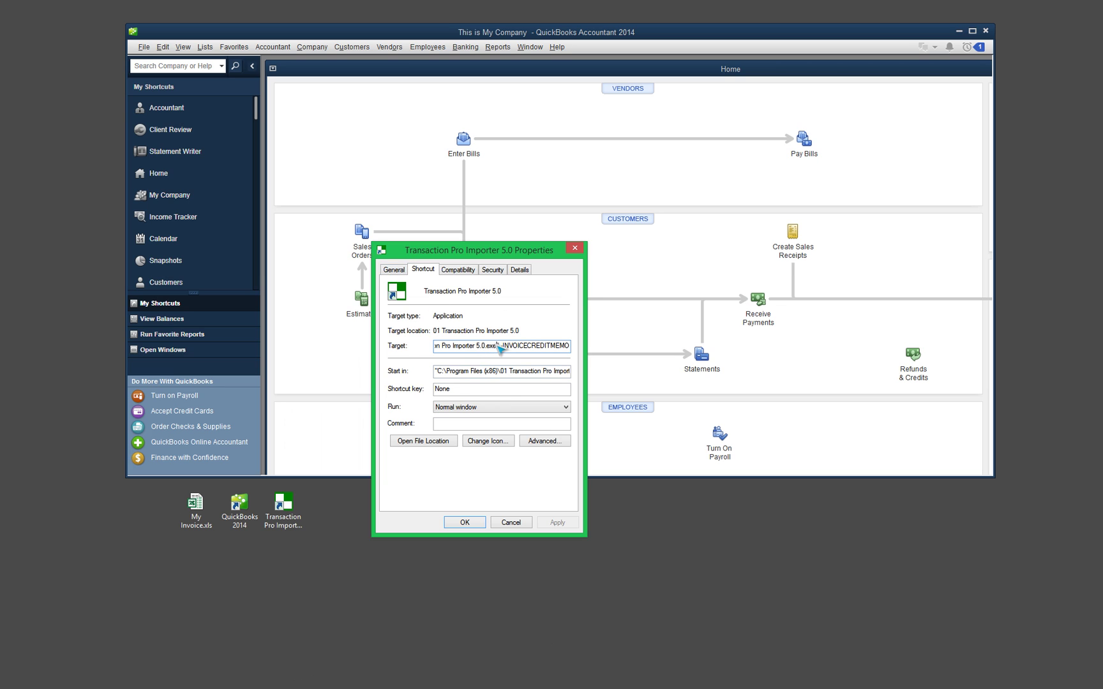
drag(496, 351, 441, 349)
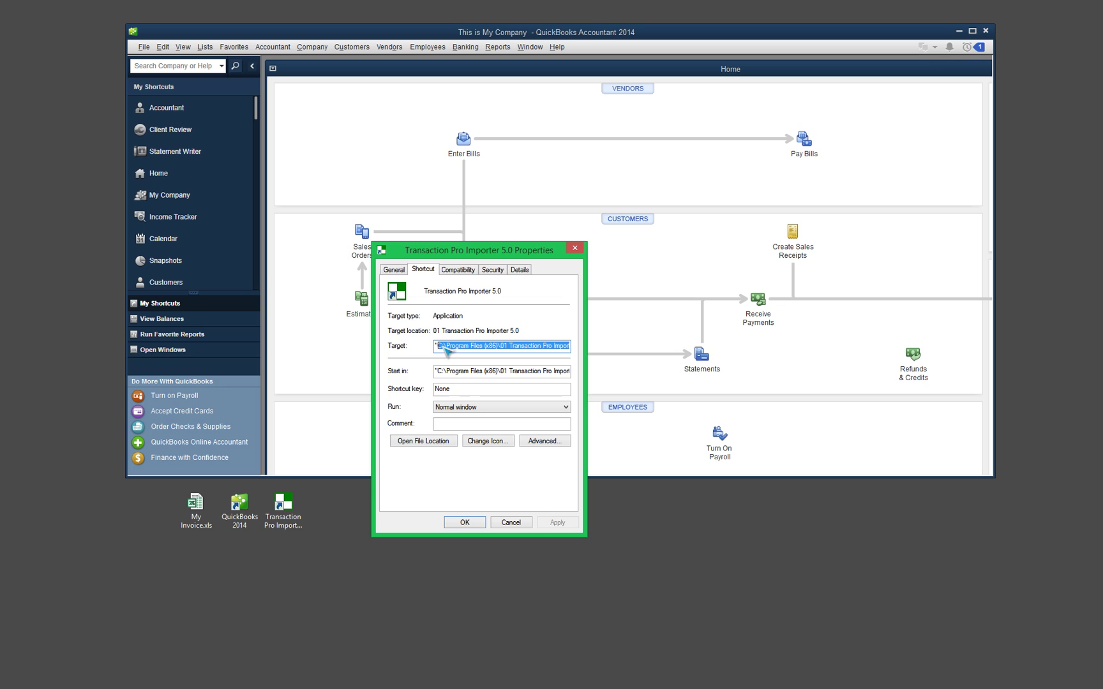
right_click(452, 349)
click(445, 366)
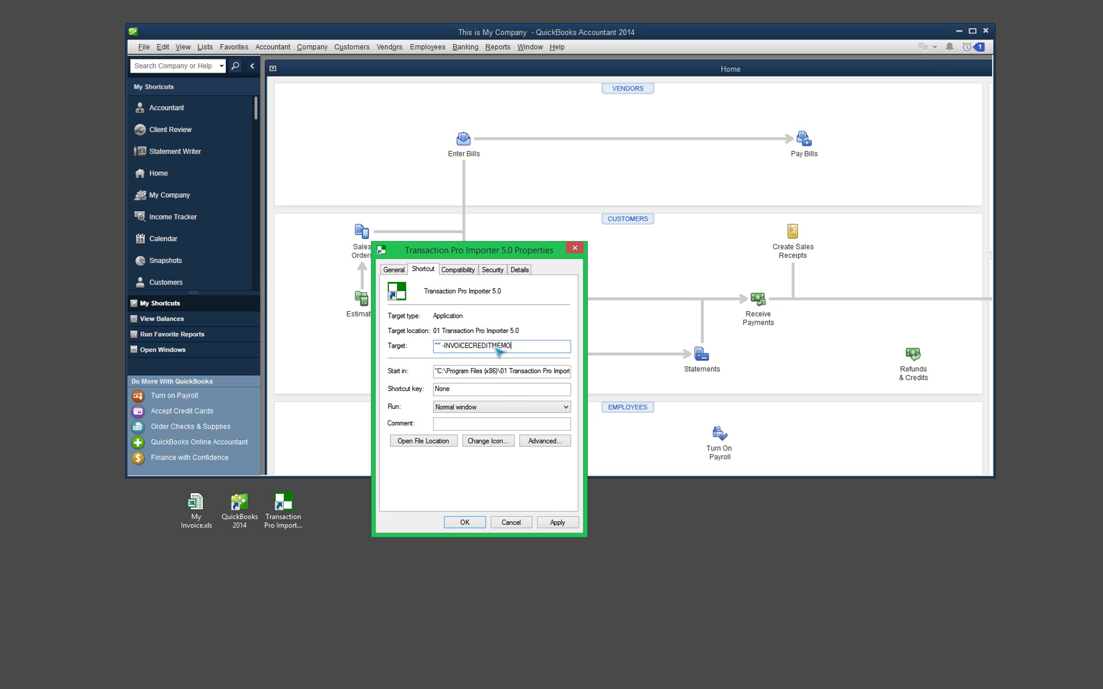
Replace the Target with only the .exe path and put the caret at its start
key(ctrl+a)
key(Delete)
key(ctrl+v)
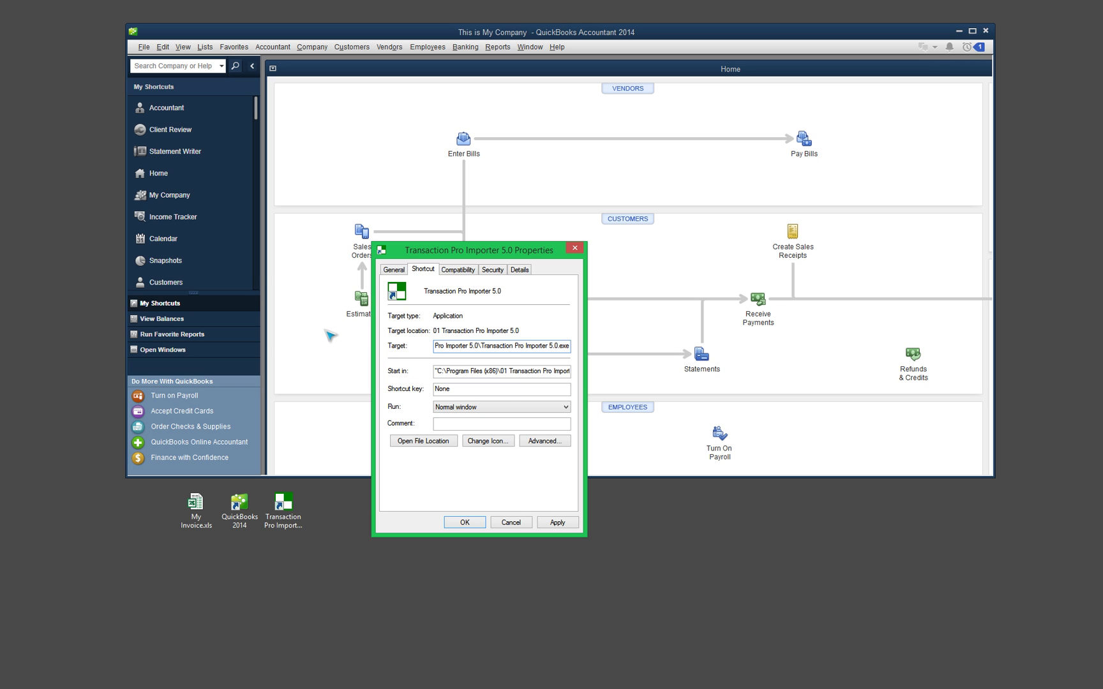
drag(499, 349, 402, 348)
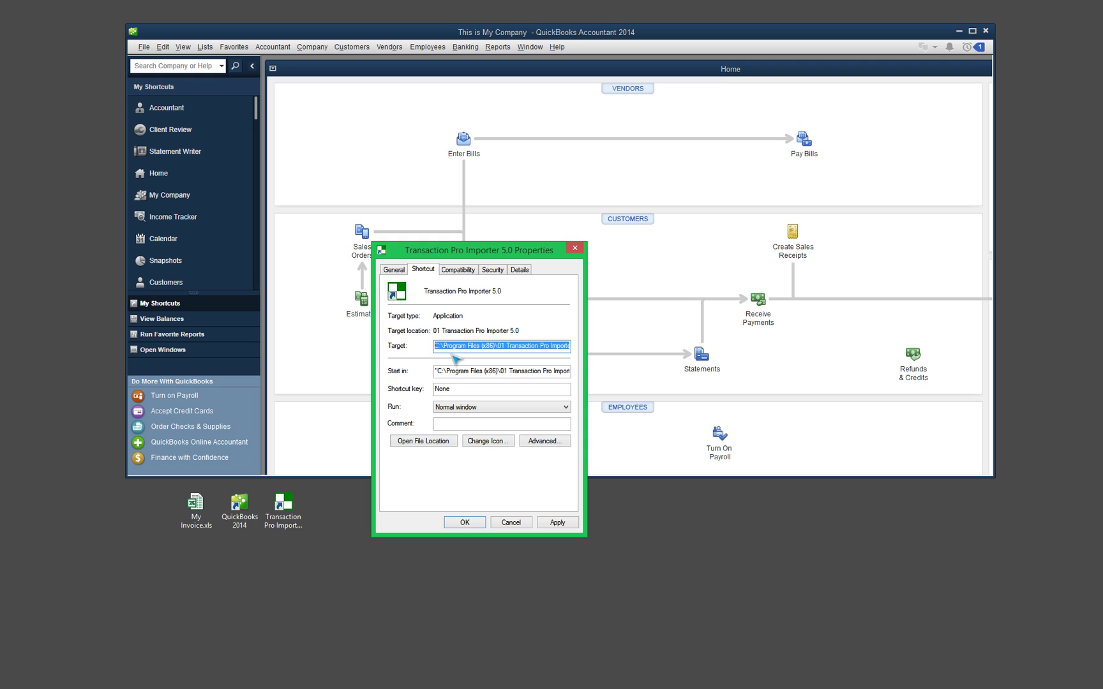
click(473, 348)
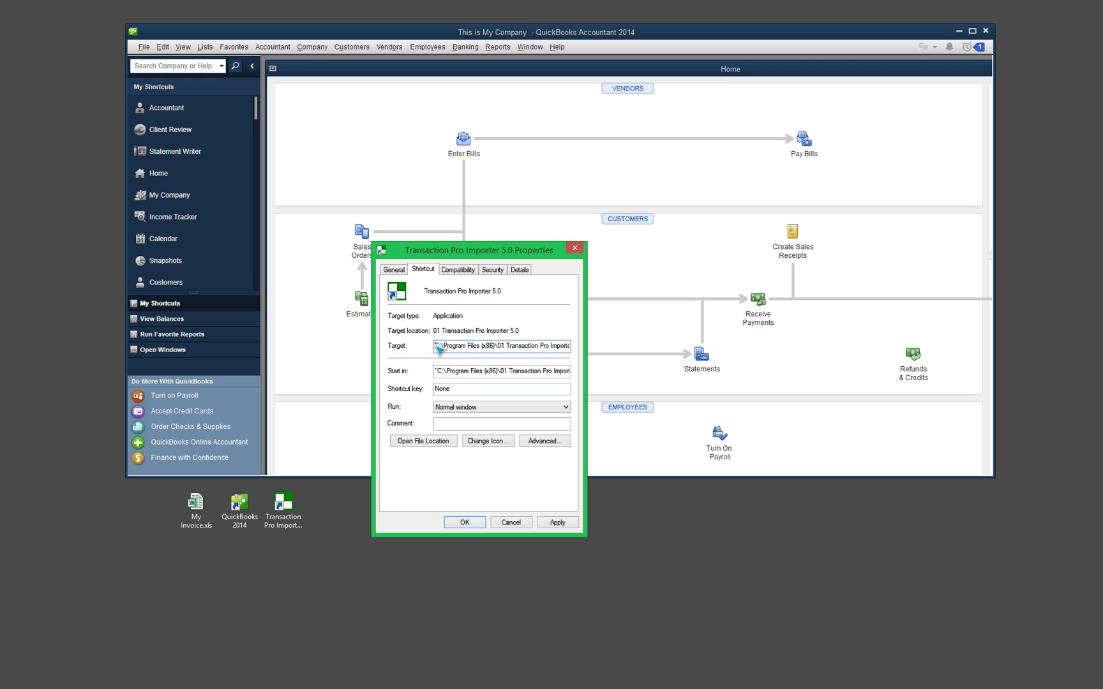
mouse_move(436, 350)
mouse_down()
mouse_move(445, 350)
mouse_move(434, 352)
mouse_up()
drag(435, 349, 584, 356)
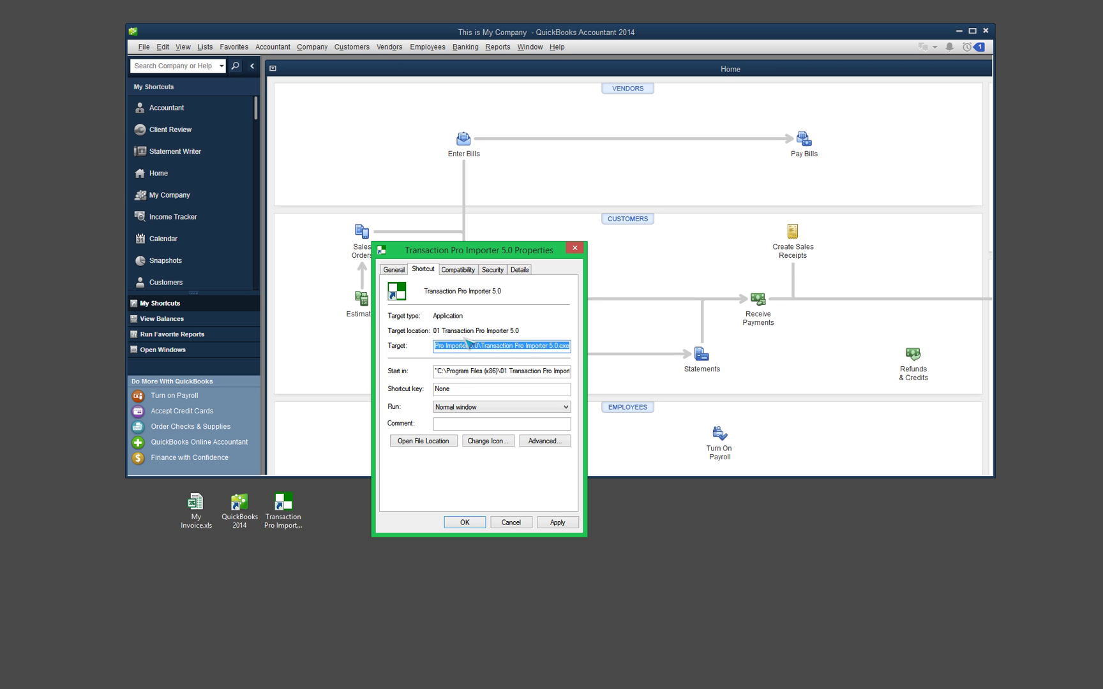
click(565, 355)
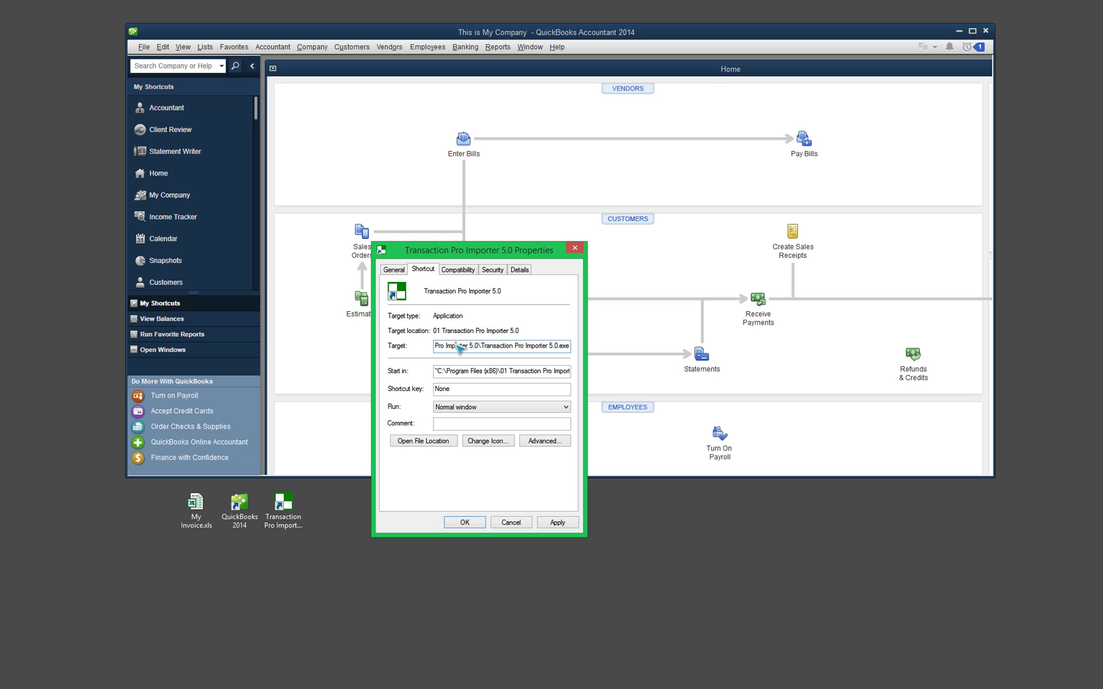
drag(459, 348, 436, 351)
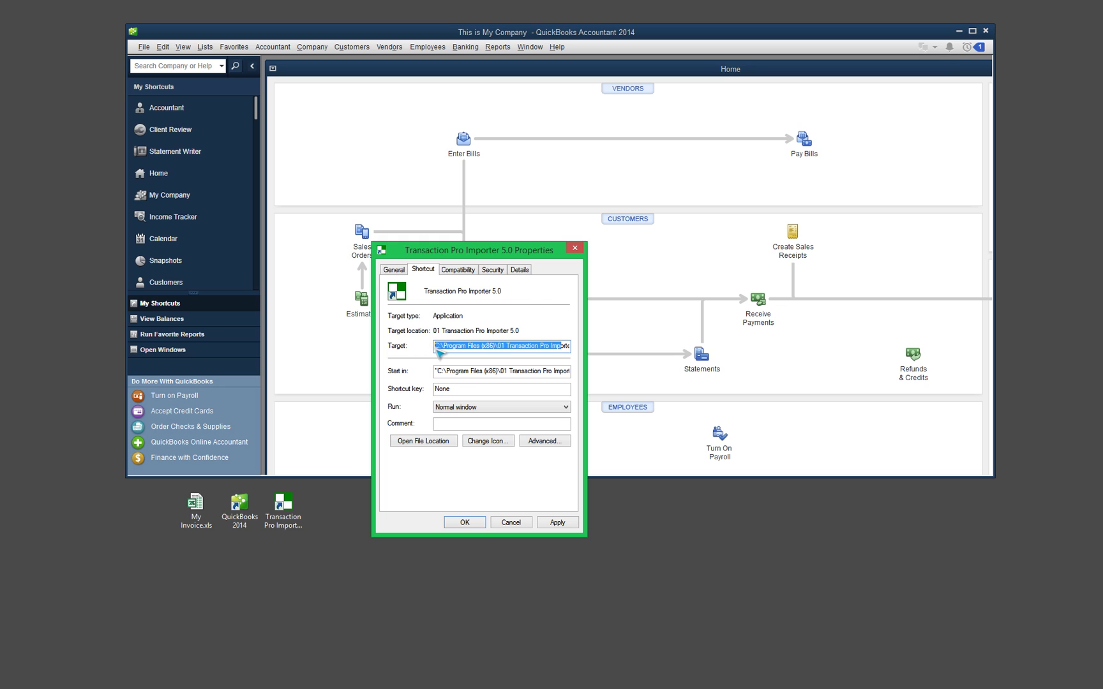
click(439, 351)
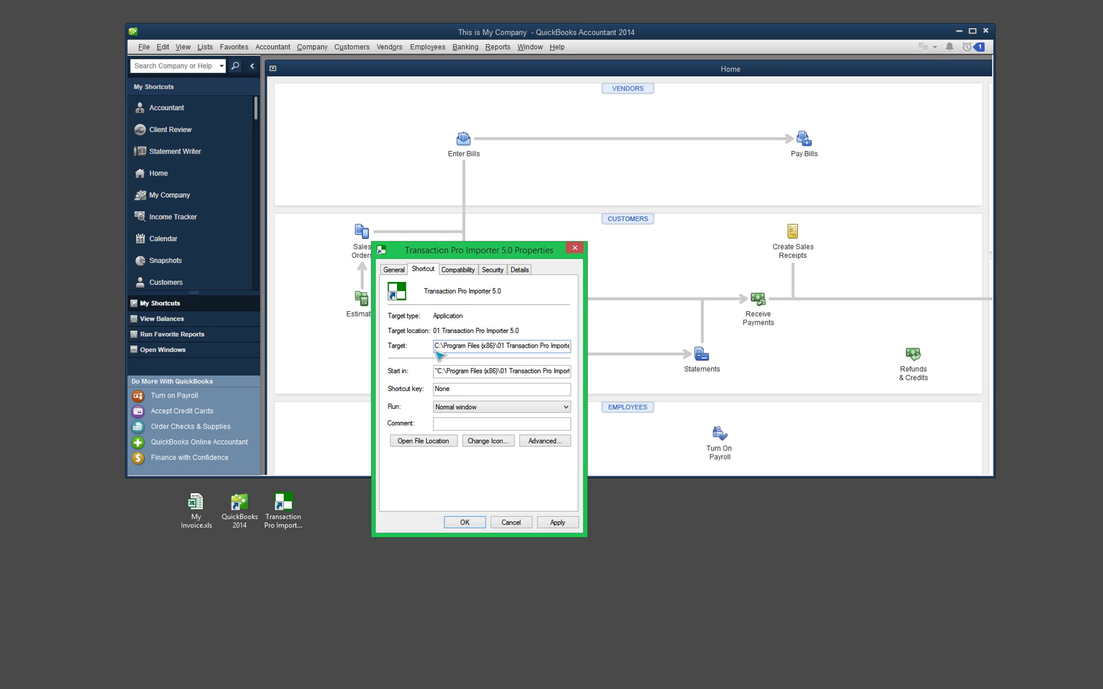
Wrap the Target path in quotes, append /INVOICECREDITMEMO, and save the shortcut properties
text(")
key(Right)
key(Right)
key(Right)
key(Right)
key(Right)
key(Right)
key(Right)
key(Right)
key(Right)
key(Right)
key(Right)
key(Right)
key(Right)
key(Right)
key(Right)
key(Right)
key(Right)
key(Right)
key(Right)
key(Right)
key(Right)
key(Right)
key(Right)
key(Right)
key(Right)
key(Right)
key(Right)
key(Right)
key(Right)
key(Right)
key(End)
text(/)
text(INVO)
text(ICECREDIT)
text(MEMO)
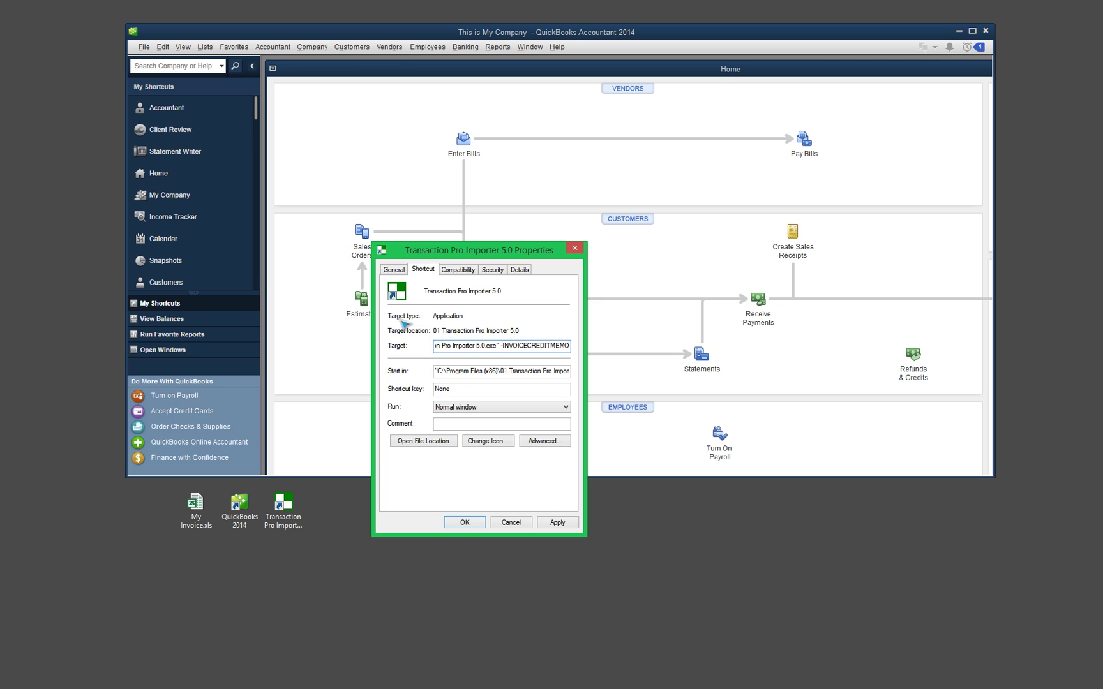
click(558, 522)
click(469, 518)
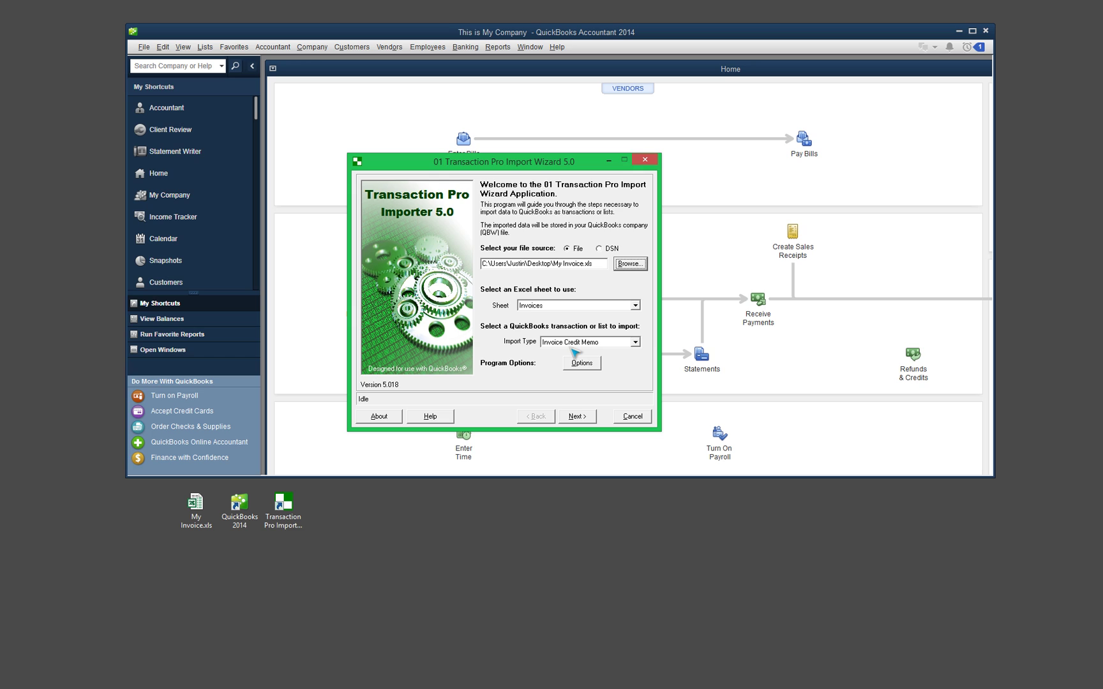
Choose Invoice Credit Memo as the import type and select My Invoice.xls as the file source
click(636, 343)
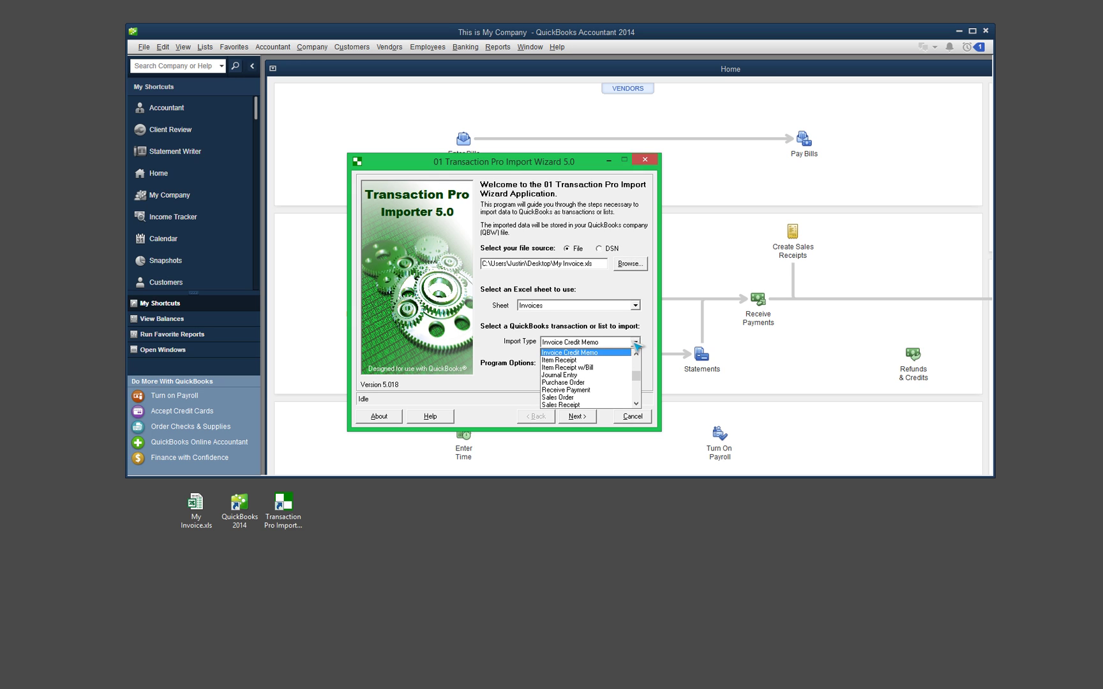
click(598, 355)
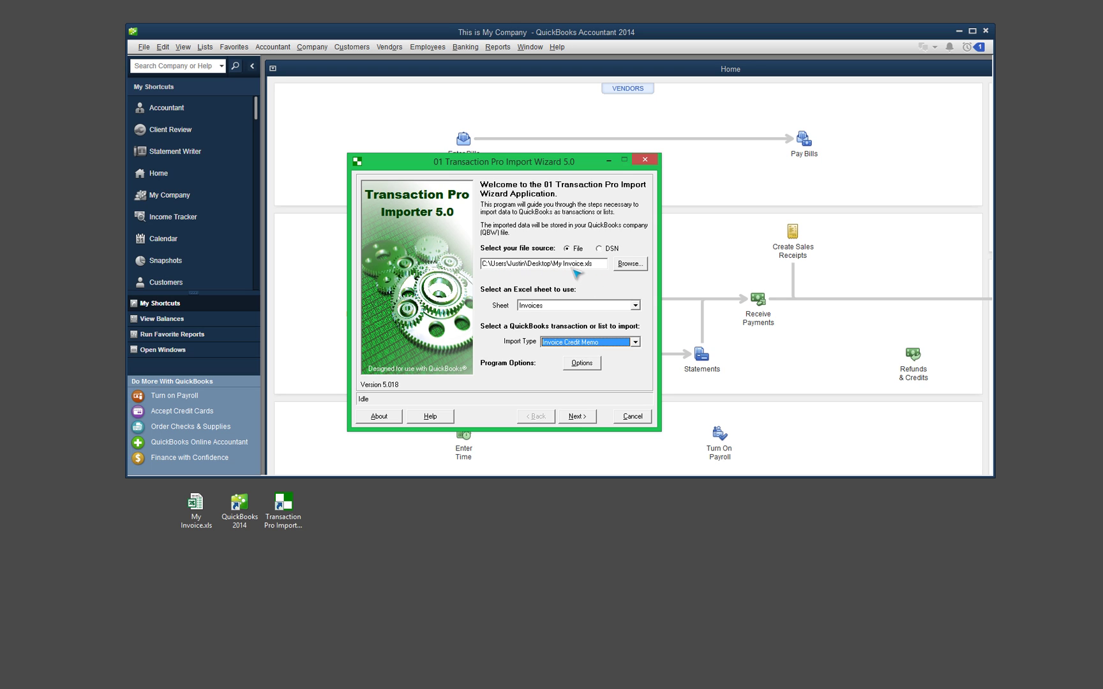
click(576, 265)
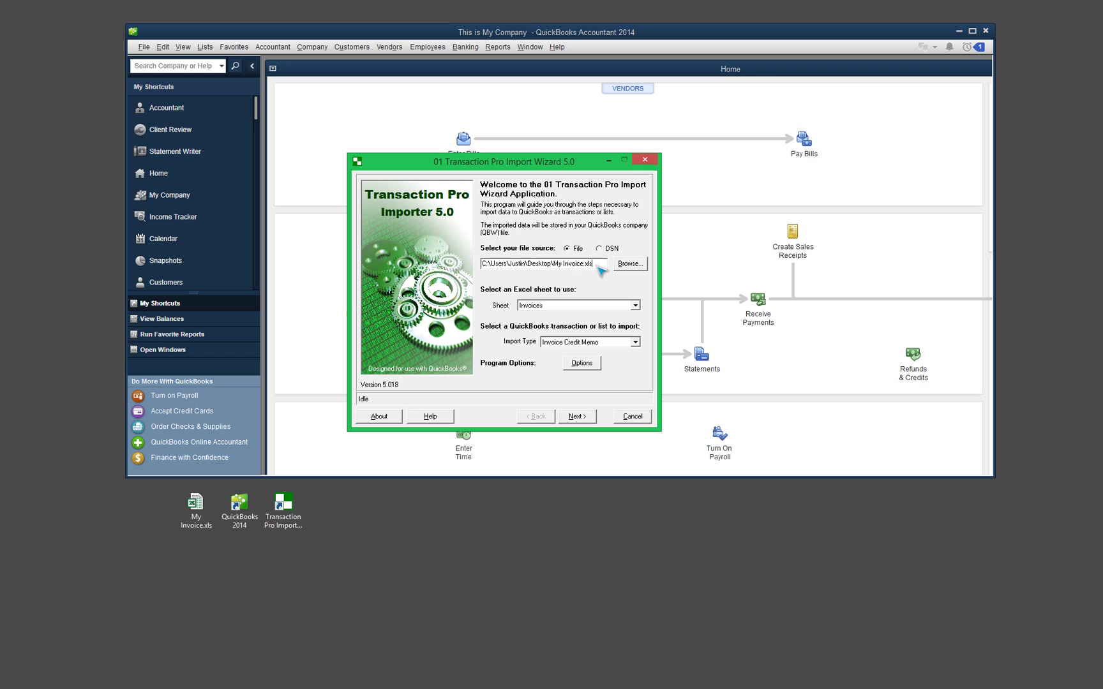
drag(576, 265, 458, 263)
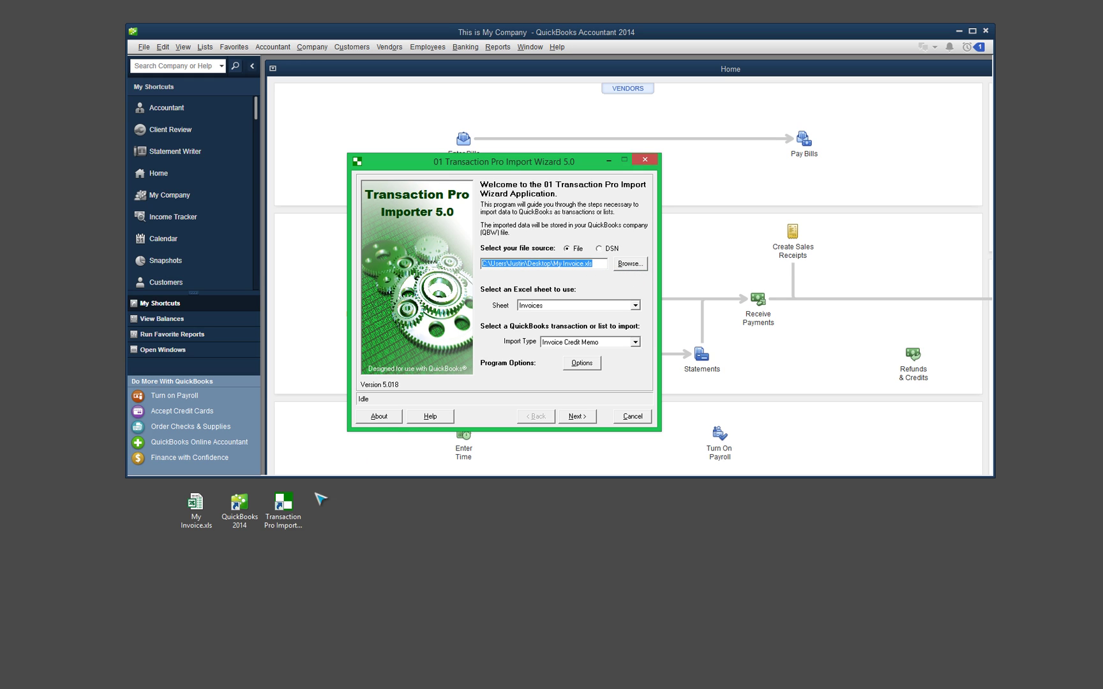
click(195, 505)
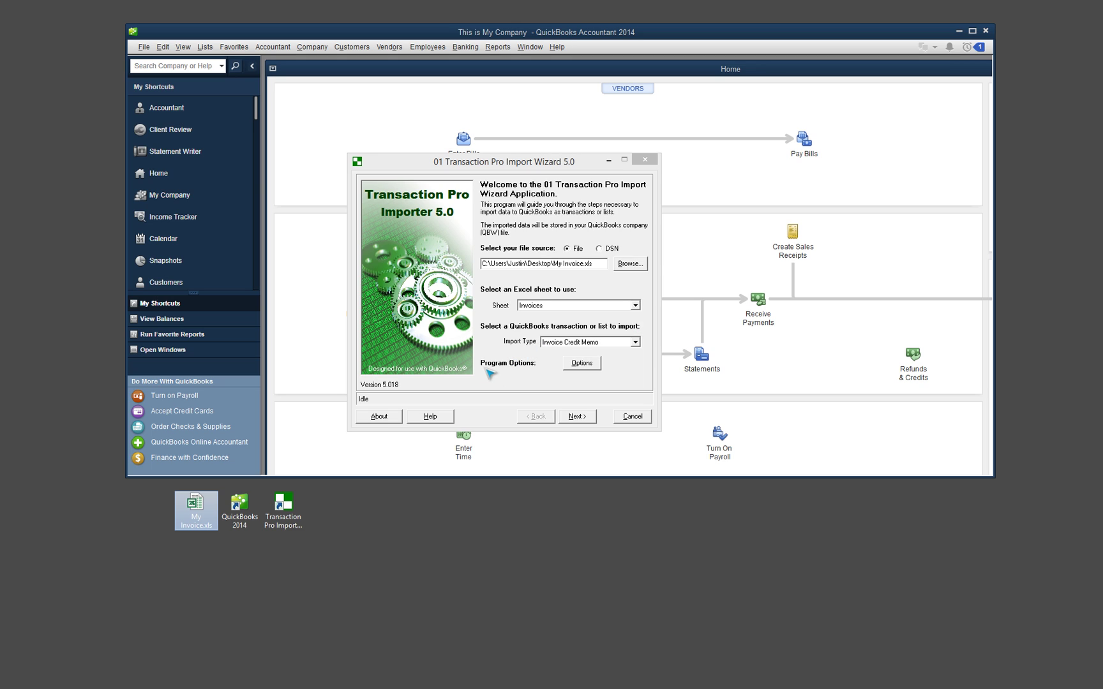
click(582, 364)
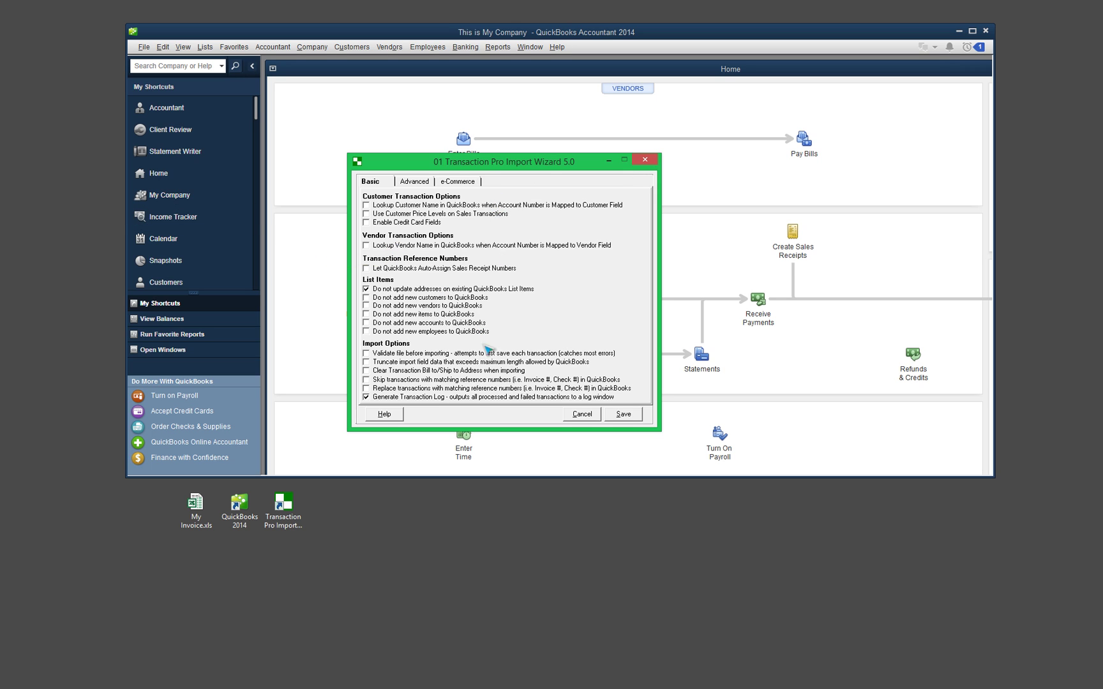
click(579, 415)
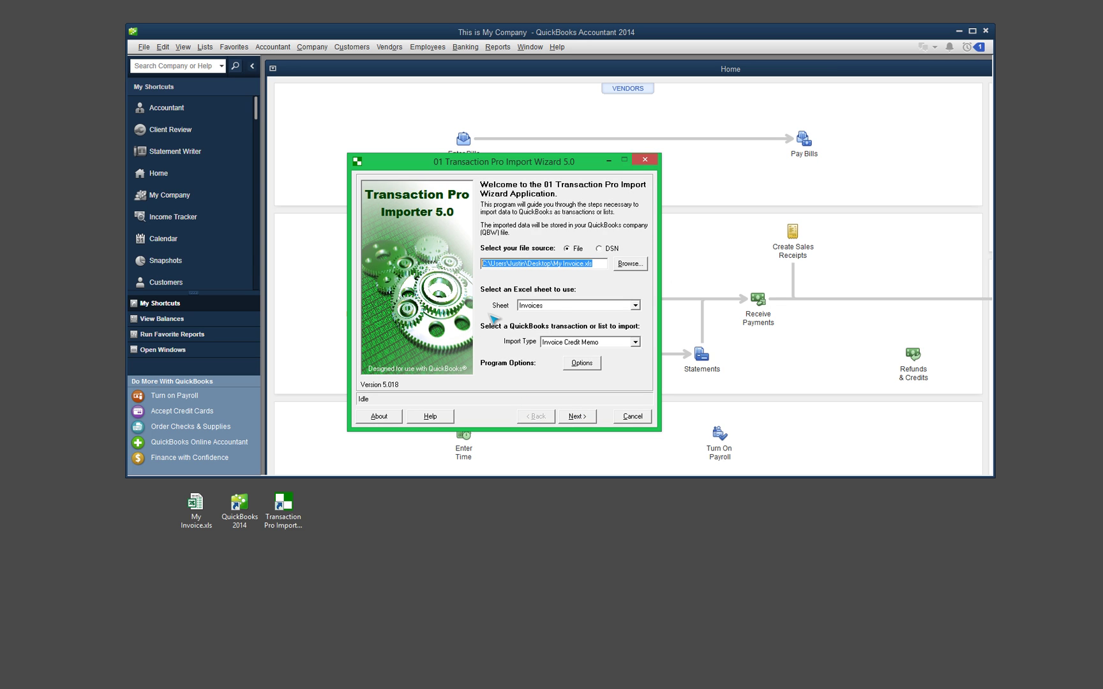
Confirm importing My Invoice.xls again, check the Big Fan Boy Inc. 157 record, and advance to mapping
click(578, 418)
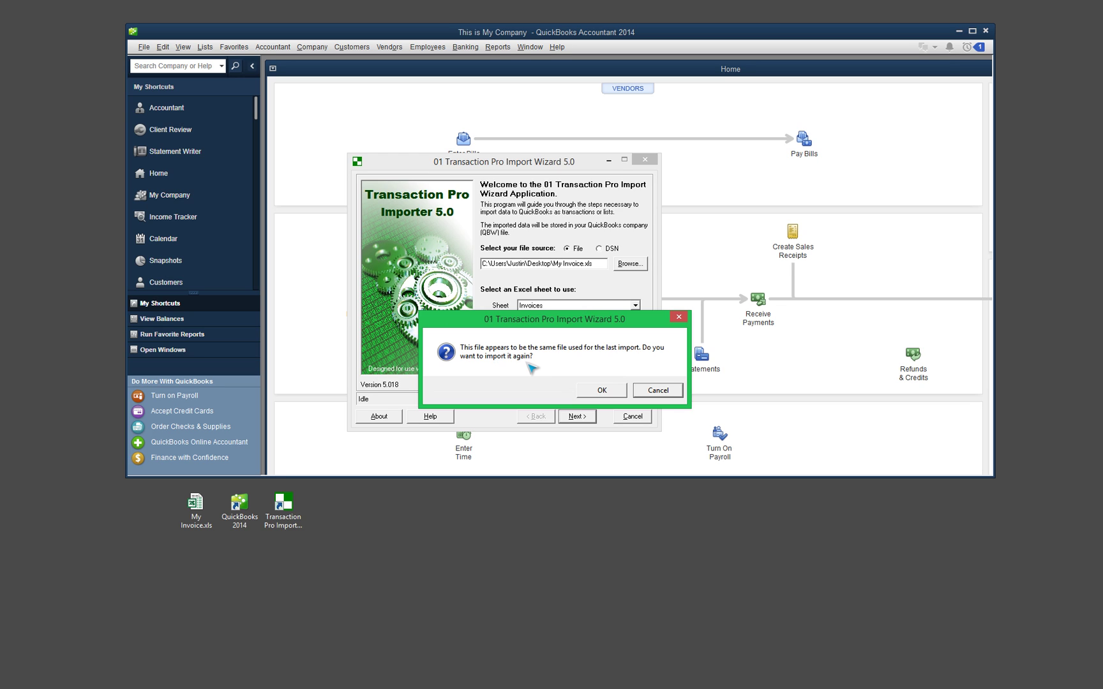
click(605, 391)
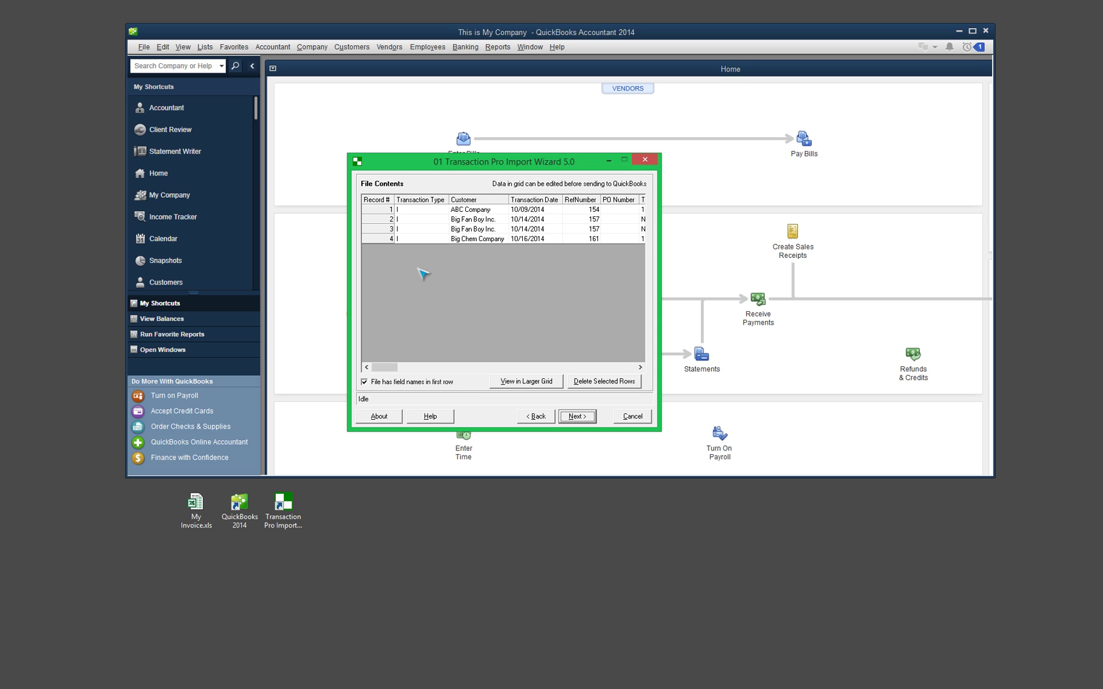
click(413, 219)
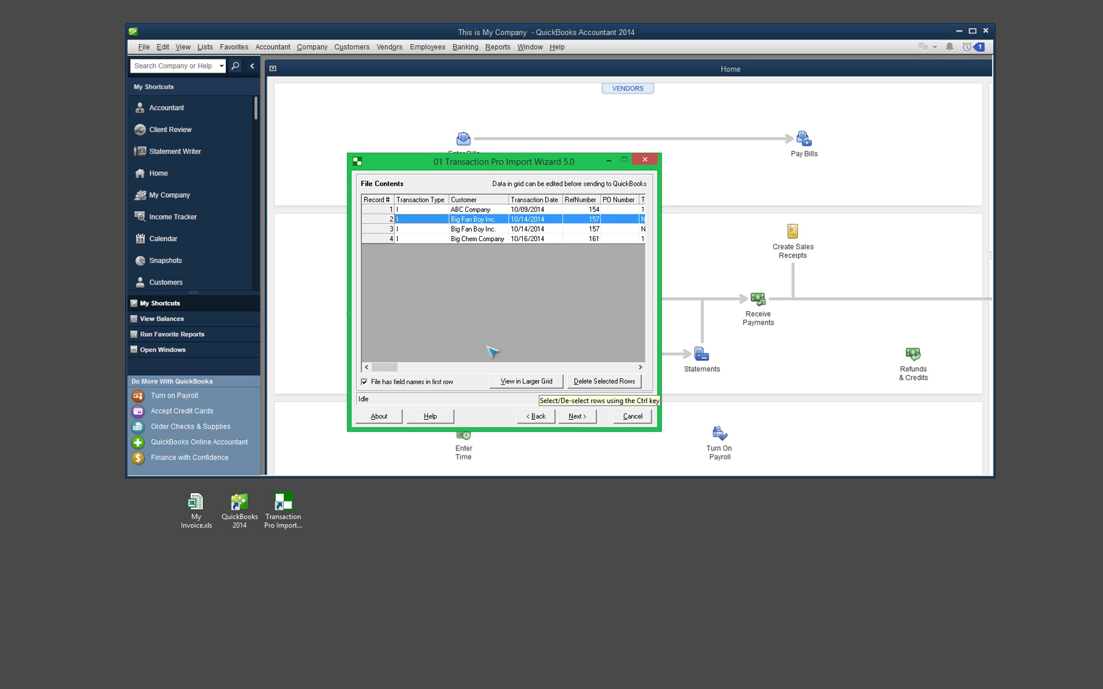
click(578, 418)
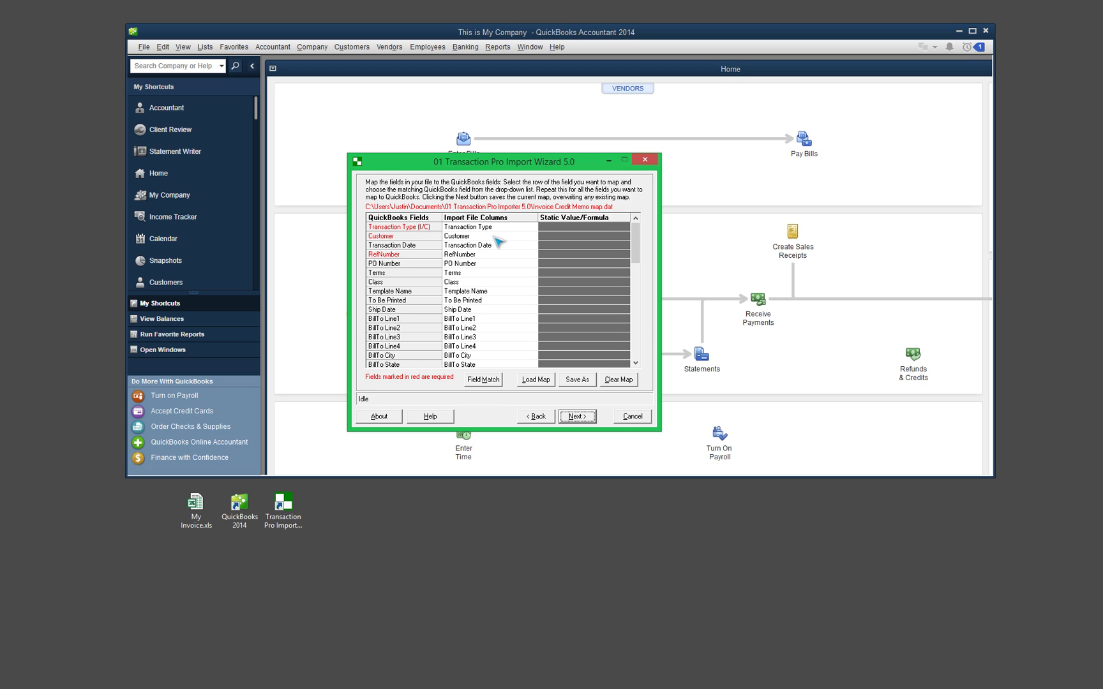
Run Field Match, clear the map, then Field Match again to pair same-named columns
click(483, 380)
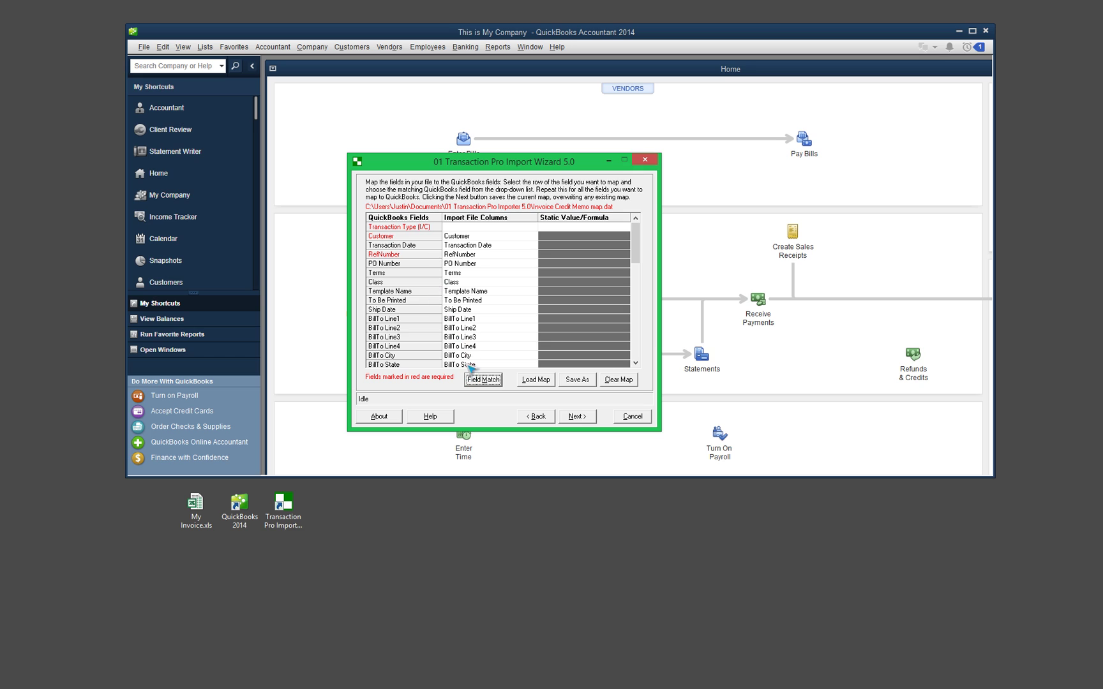
click(618, 380)
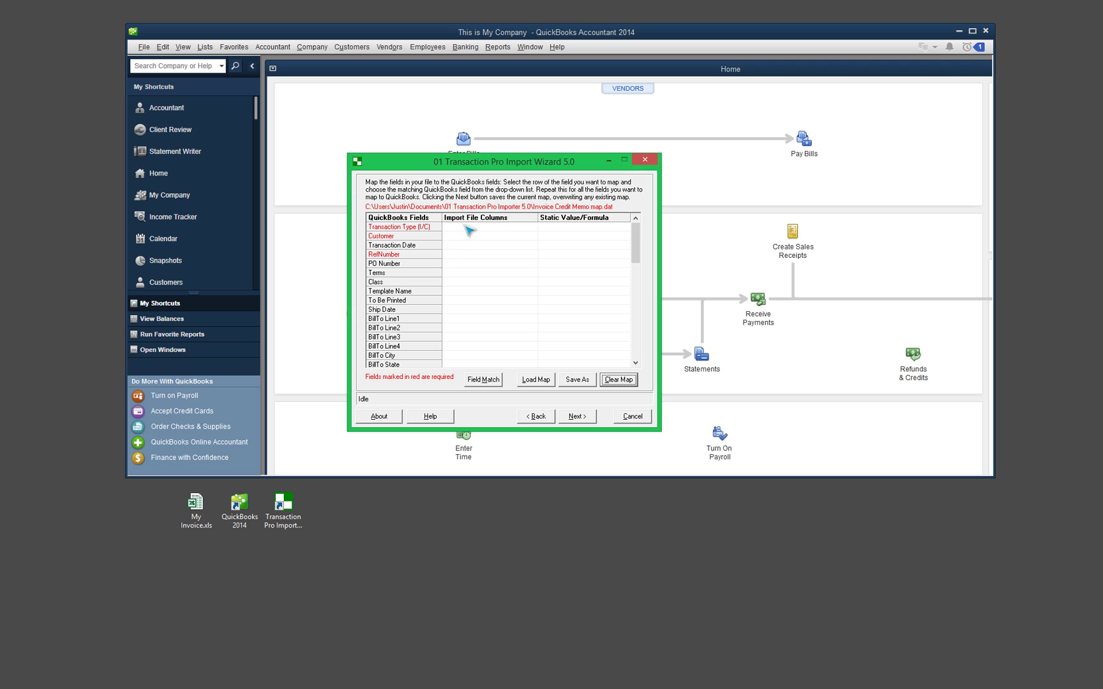
click(483, 381)
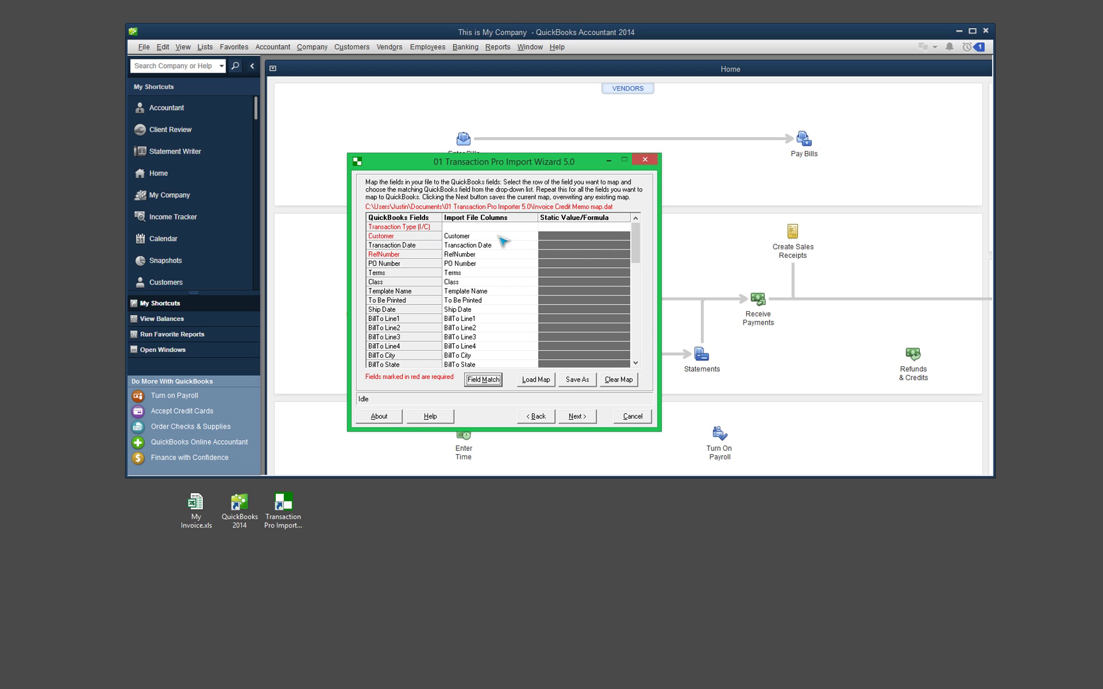
Map Transaction Type (I/C) to the file's Transaction Type column and continue
click(517, 228)
click(532, 227)
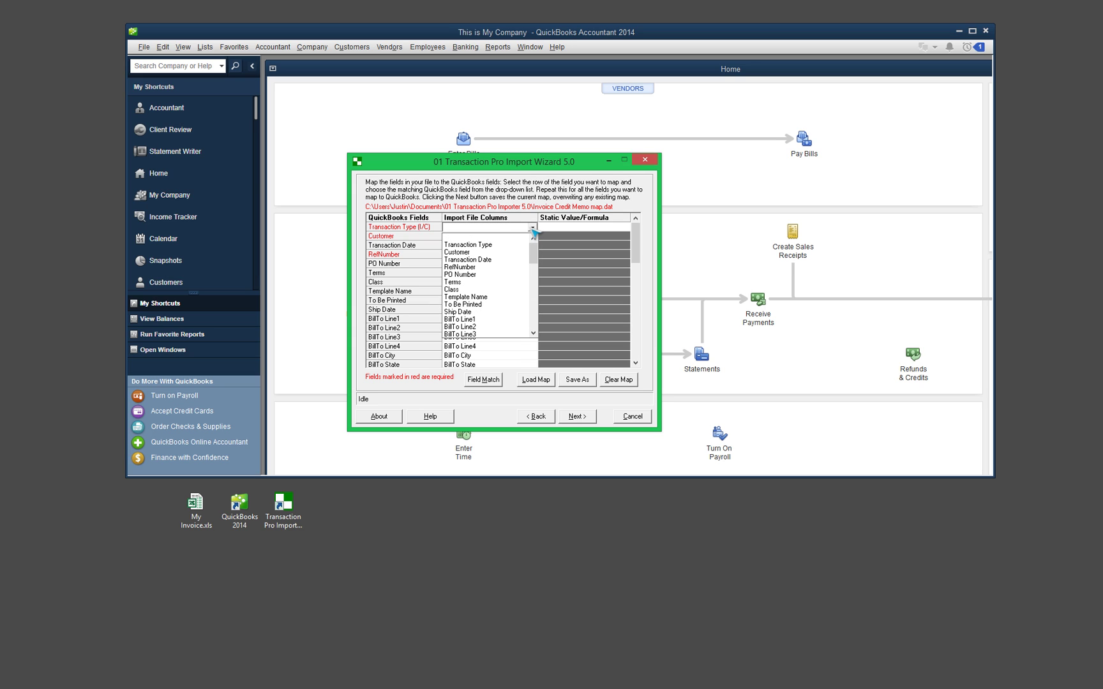
click(483, 246)
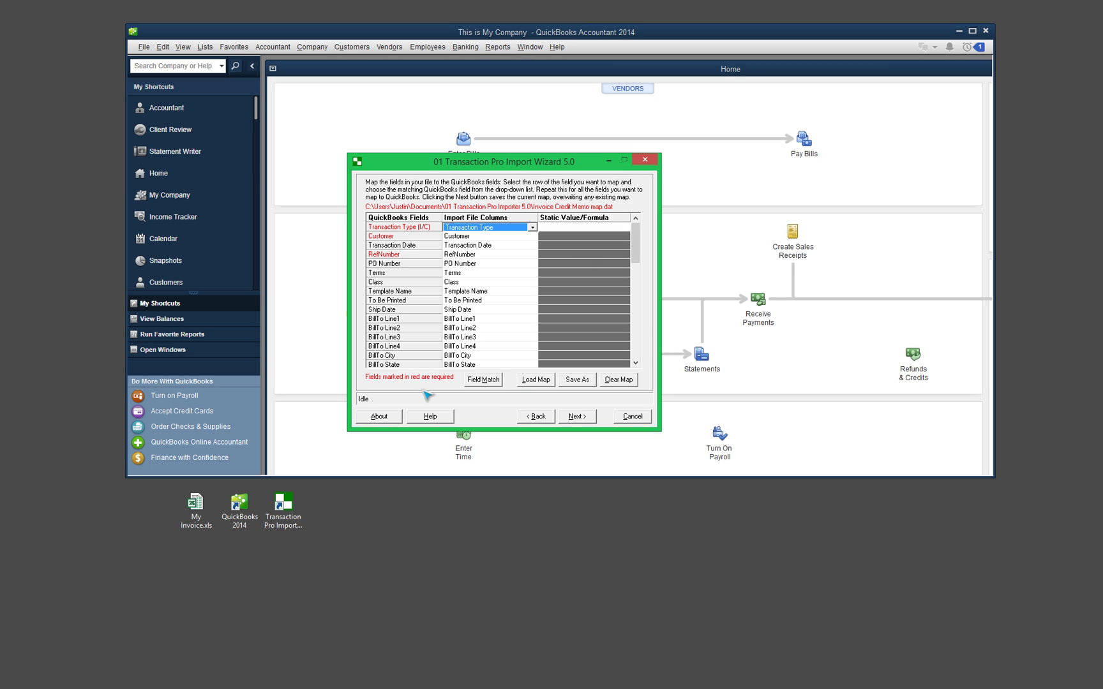
click(582, 418)
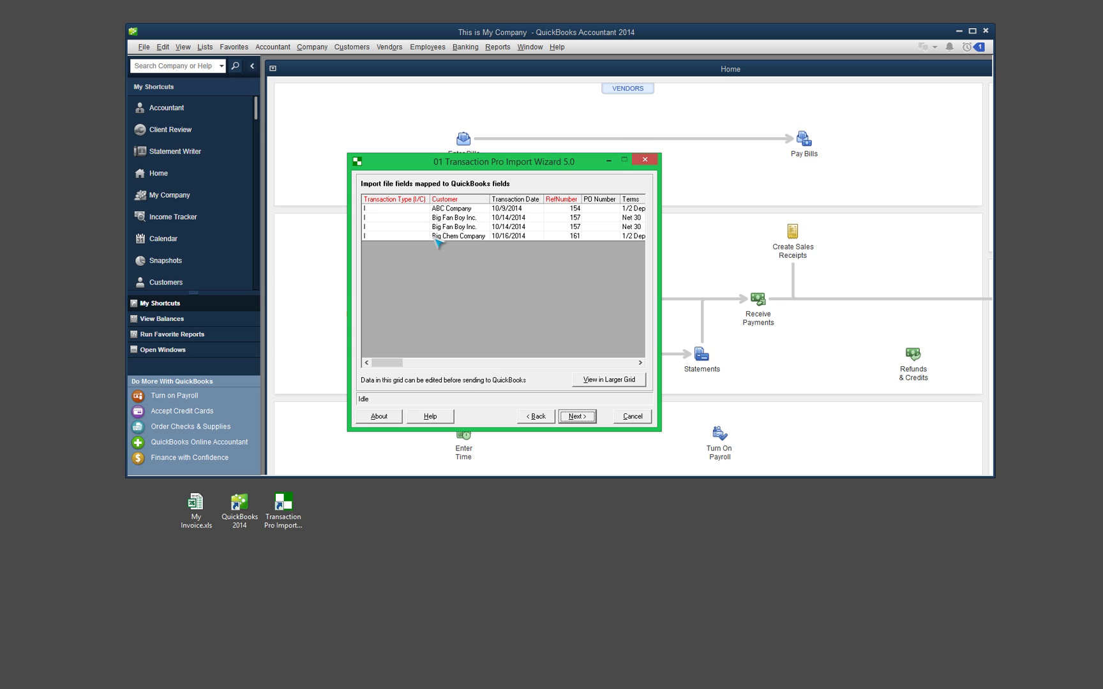
Move past the four mapped invoice rows to the QuickBooks Item Settings page
click(578, 418)
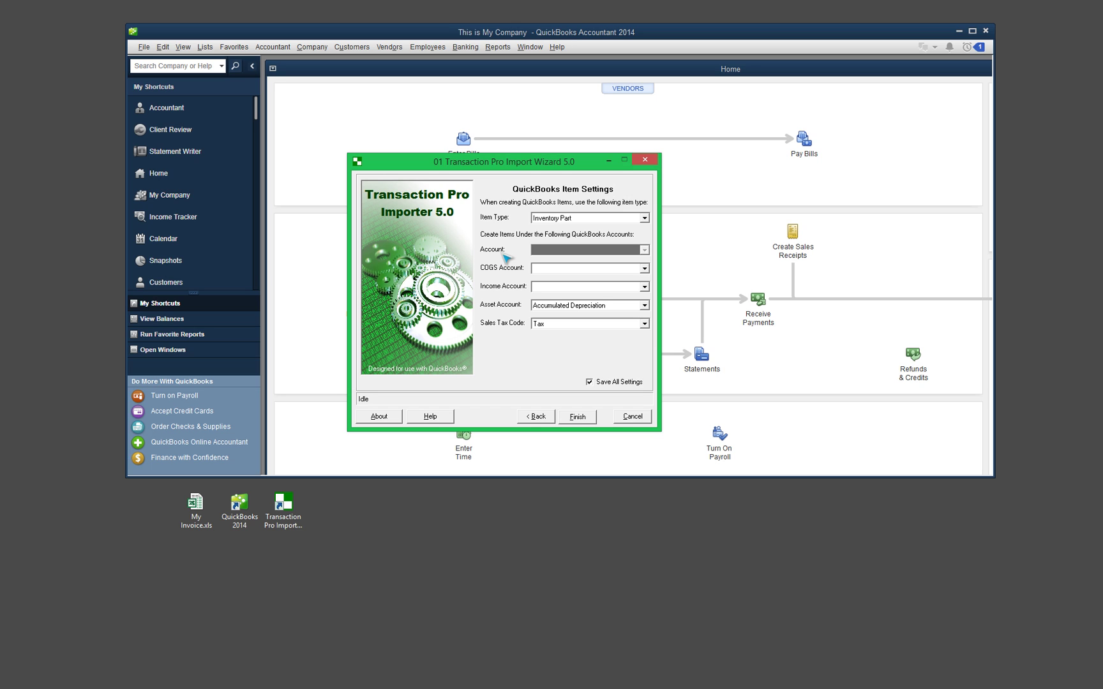
Set the COGS account to Freight Costs and the income account to Sales
click(571, 268)
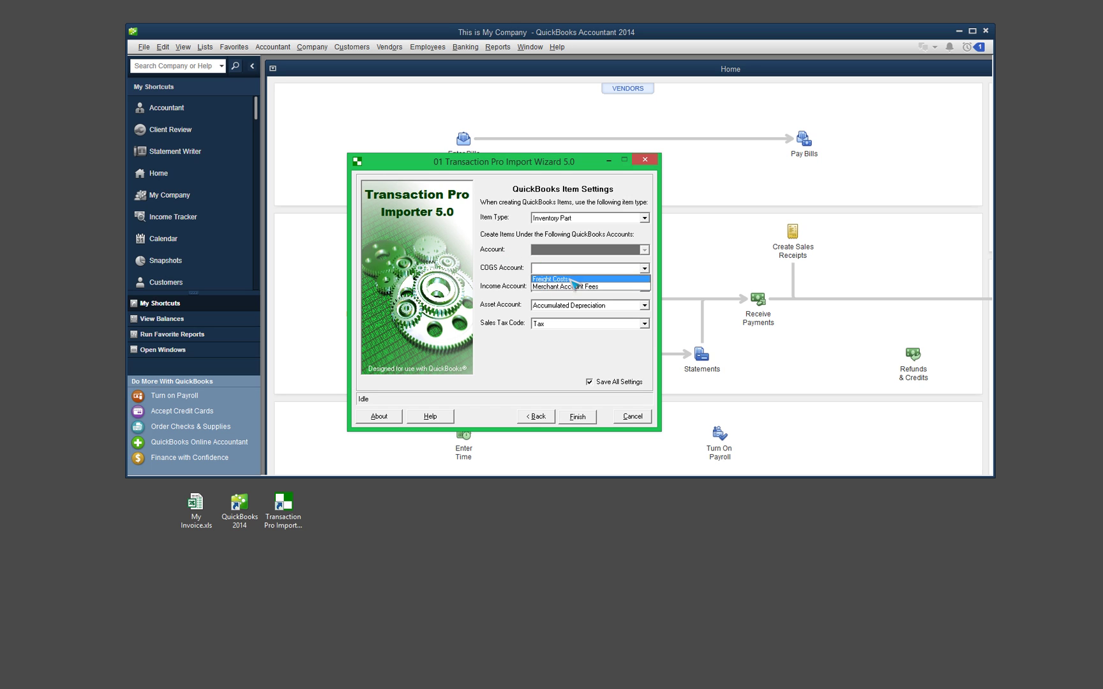
click(571, 279)
click(568, 287)
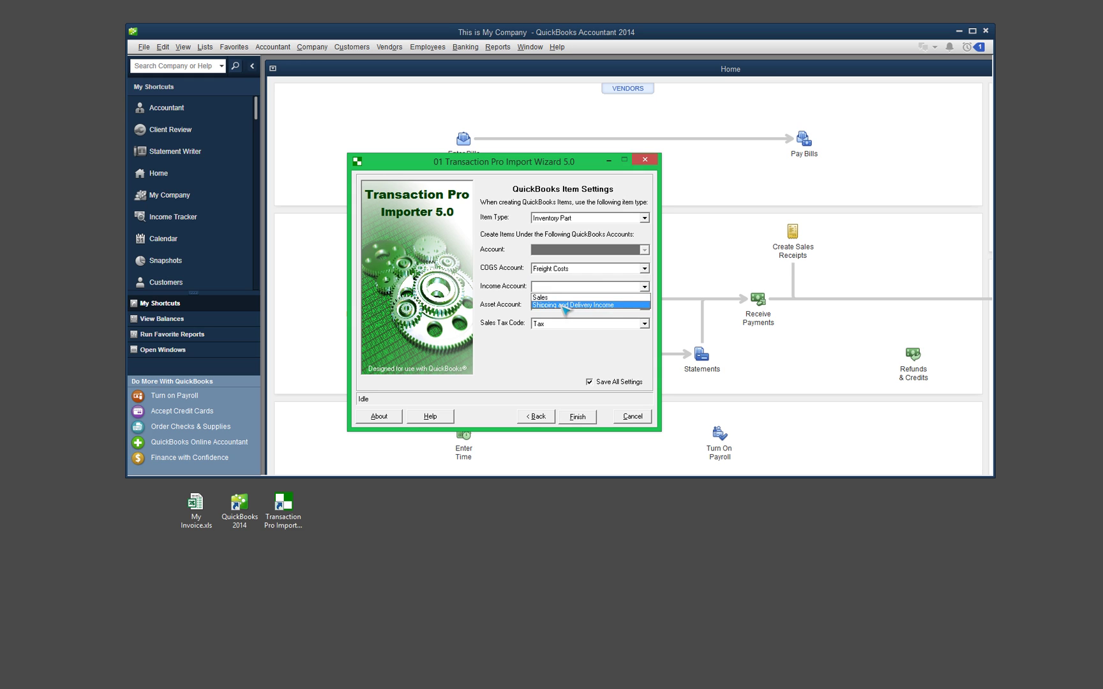
click(549, 297)
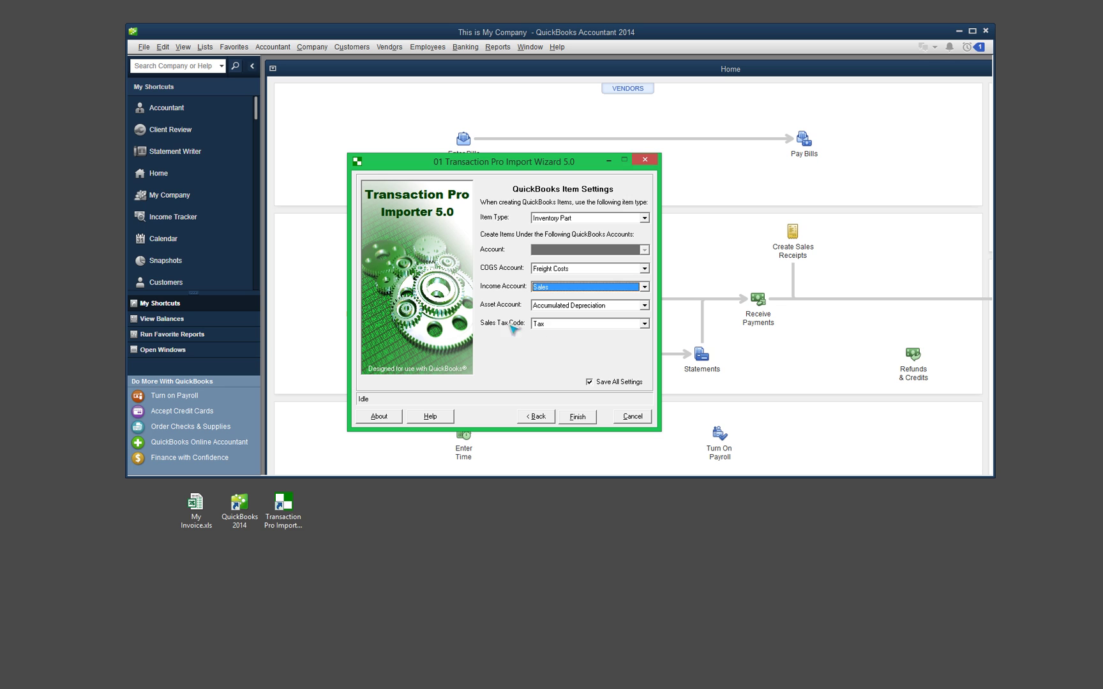
drag(436, 161, 440, 139)
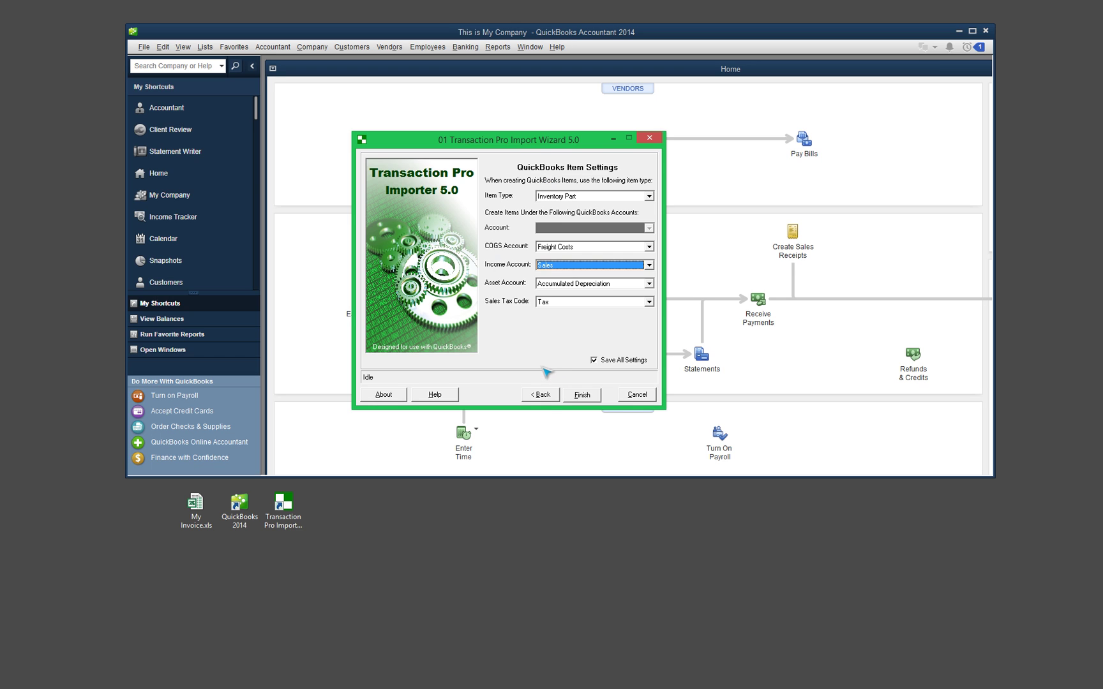
Import invoices 154, 157, 157 and 161 into QuickBooks and bring up the Transfer Log
click(582, 396)
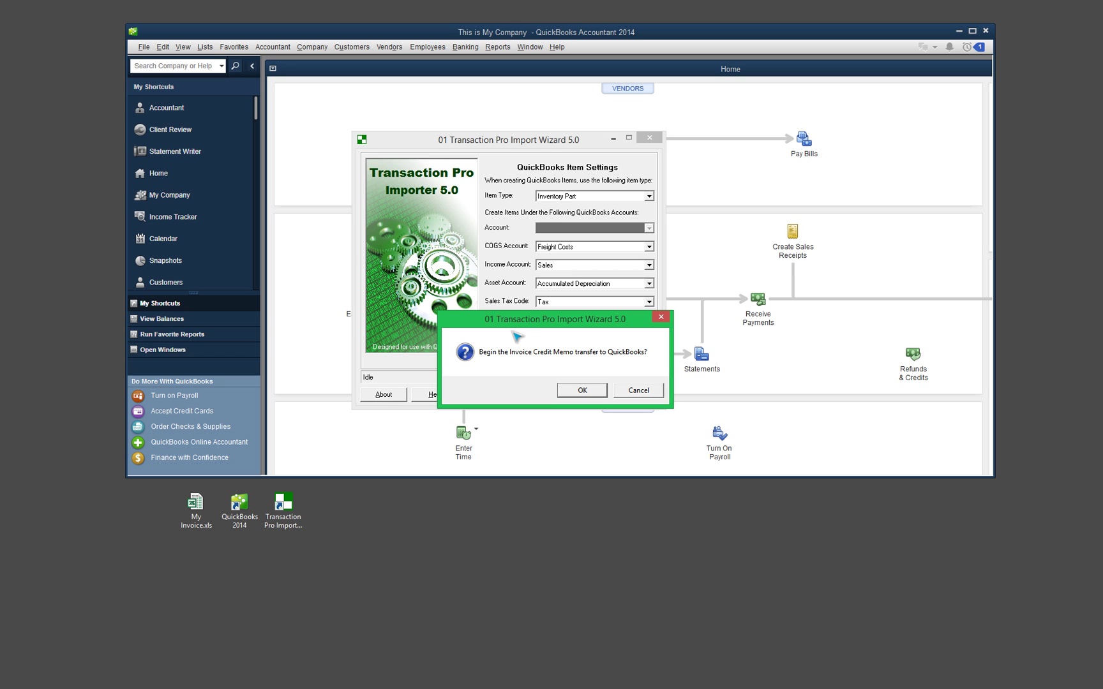
drag(514, 319, 500, 262)
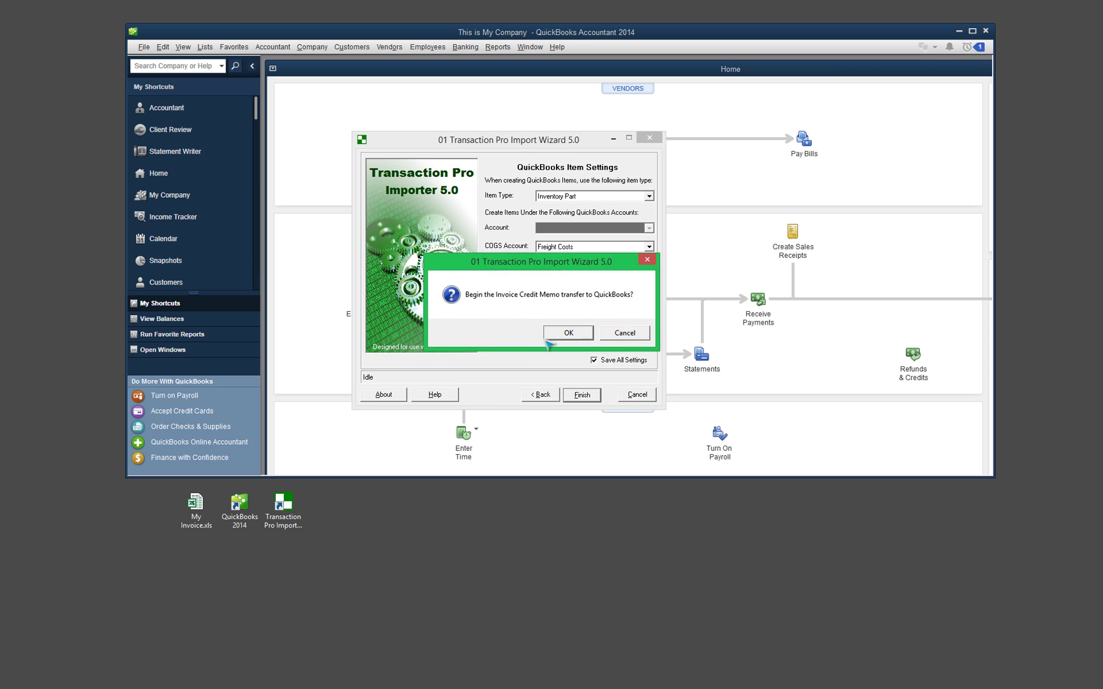
click(572, 335)
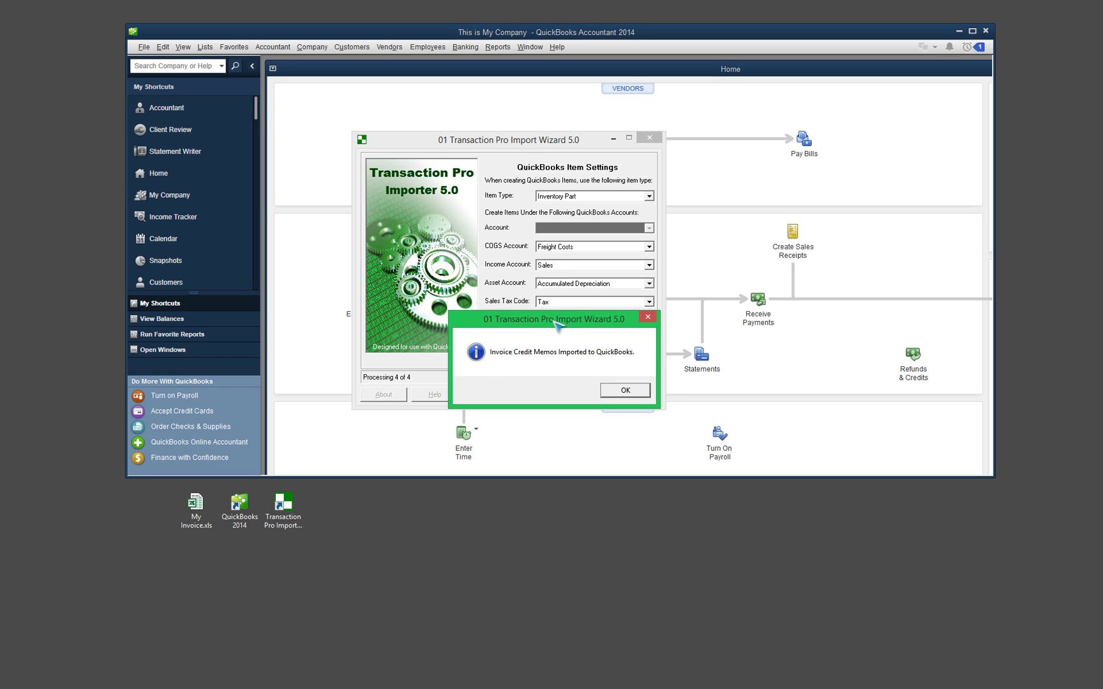
drag(552, 320, 536, 243)
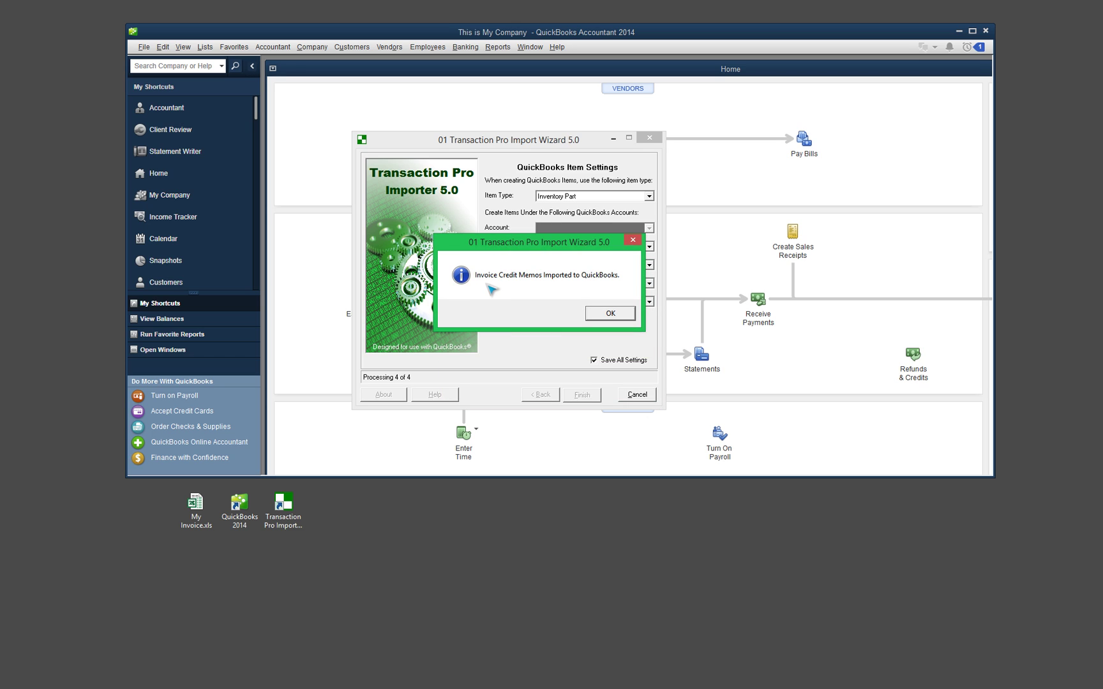
click(607, 315)
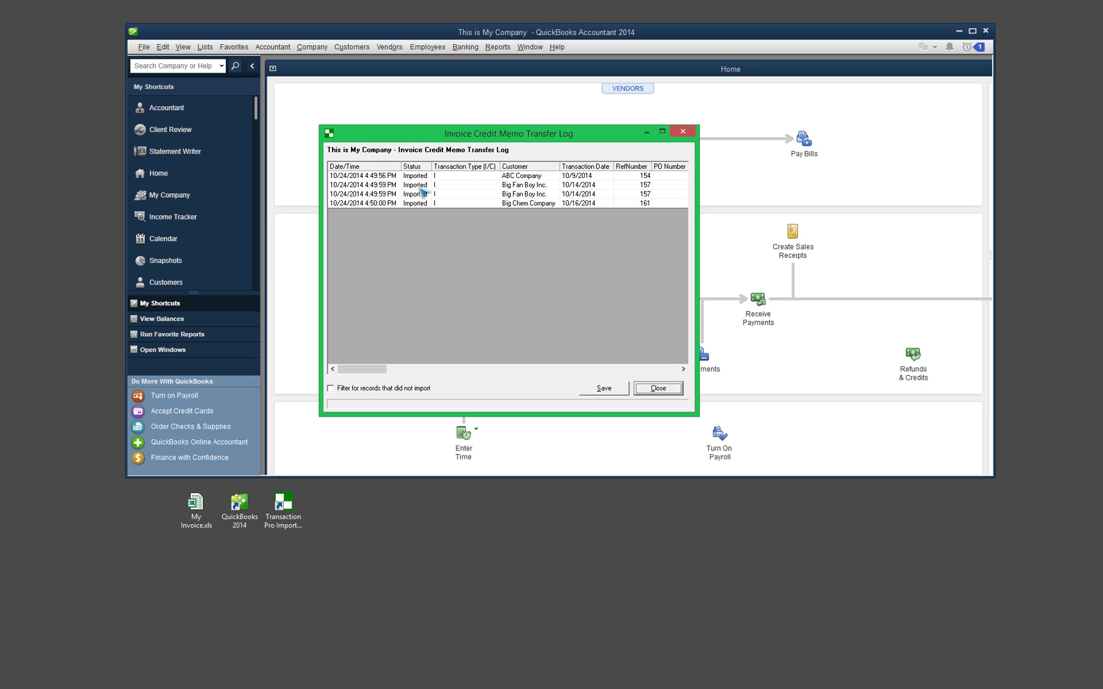
Close the Invoice Credit Memo Transfer Log without saving it
drag(425, 138, 509, 157)
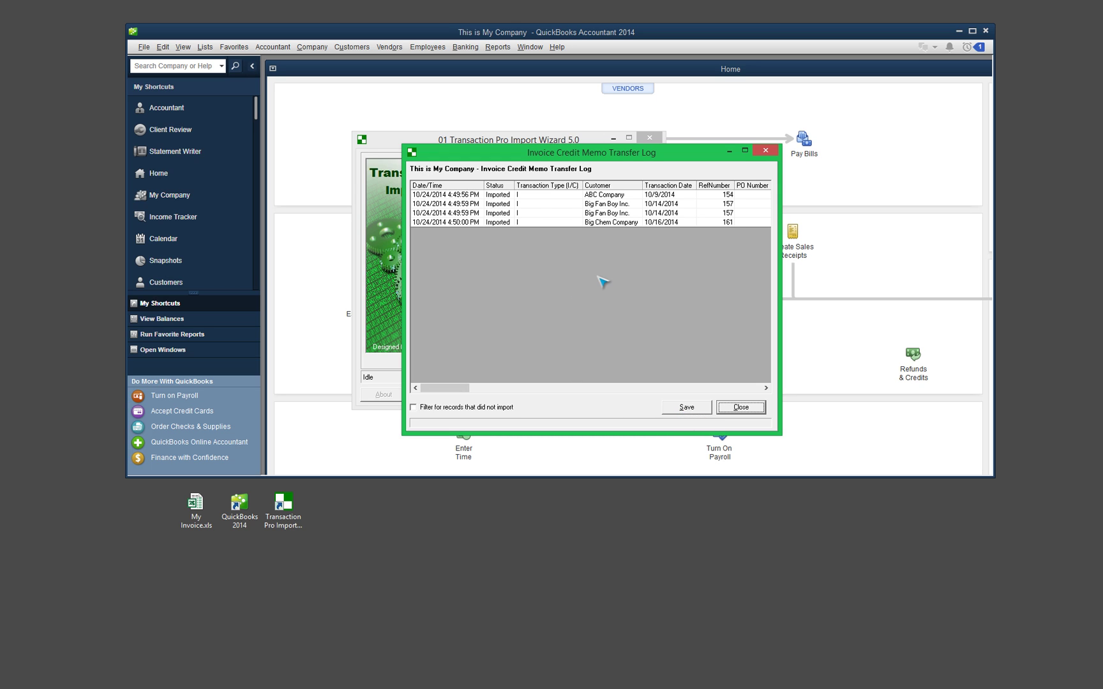
click(741, 407)
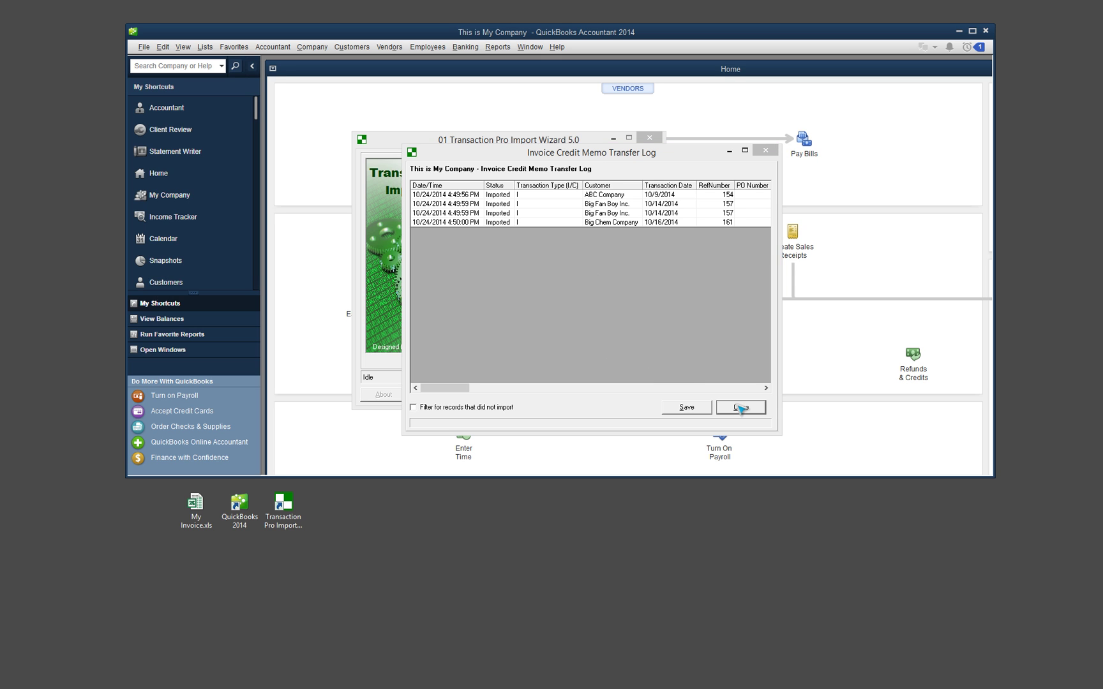
click(600, 390)
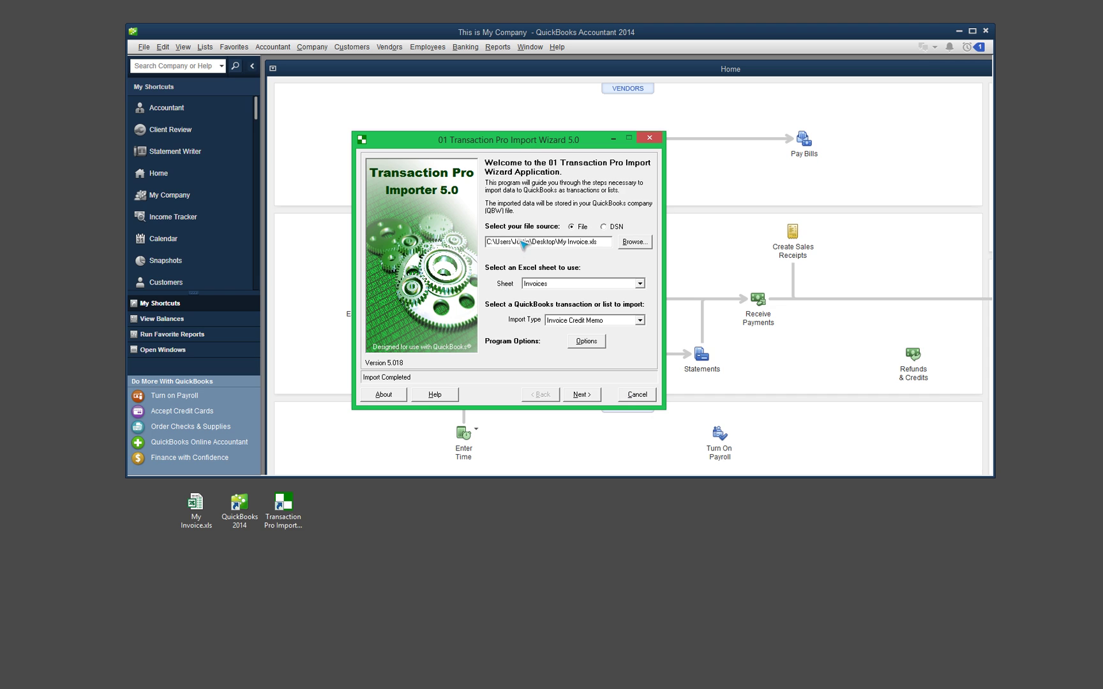
Close the Transaction Pro Importer wizard and open QuickBooks' Customer Center to check the imported invoices
click(650, 139)
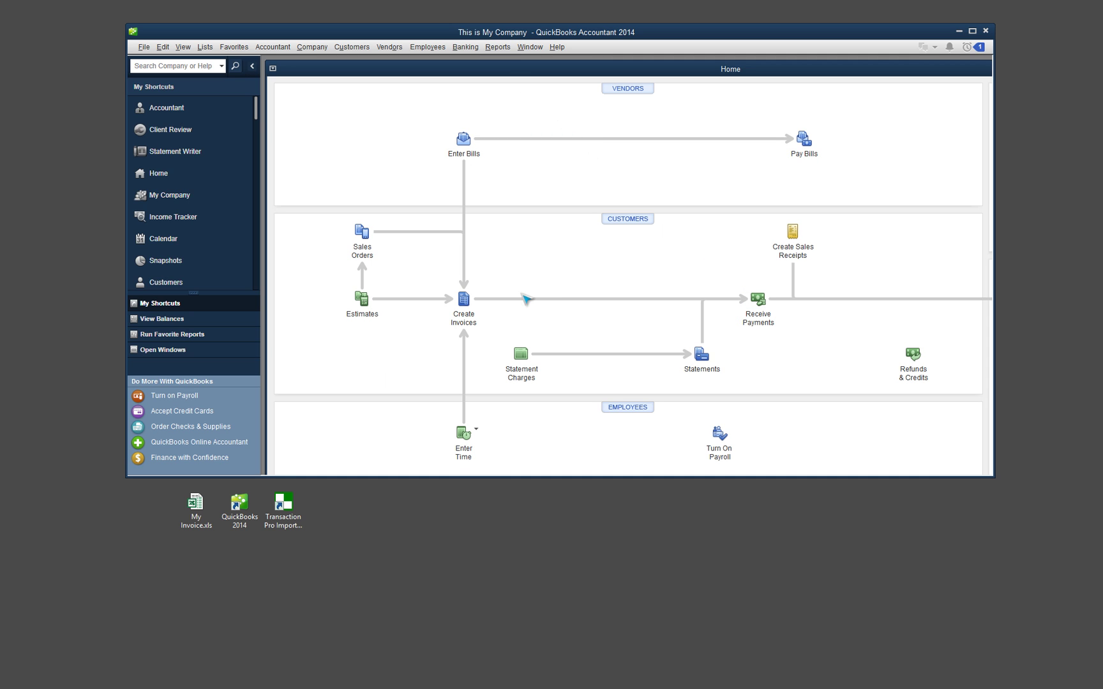
scroll(258, 113, down, 2)
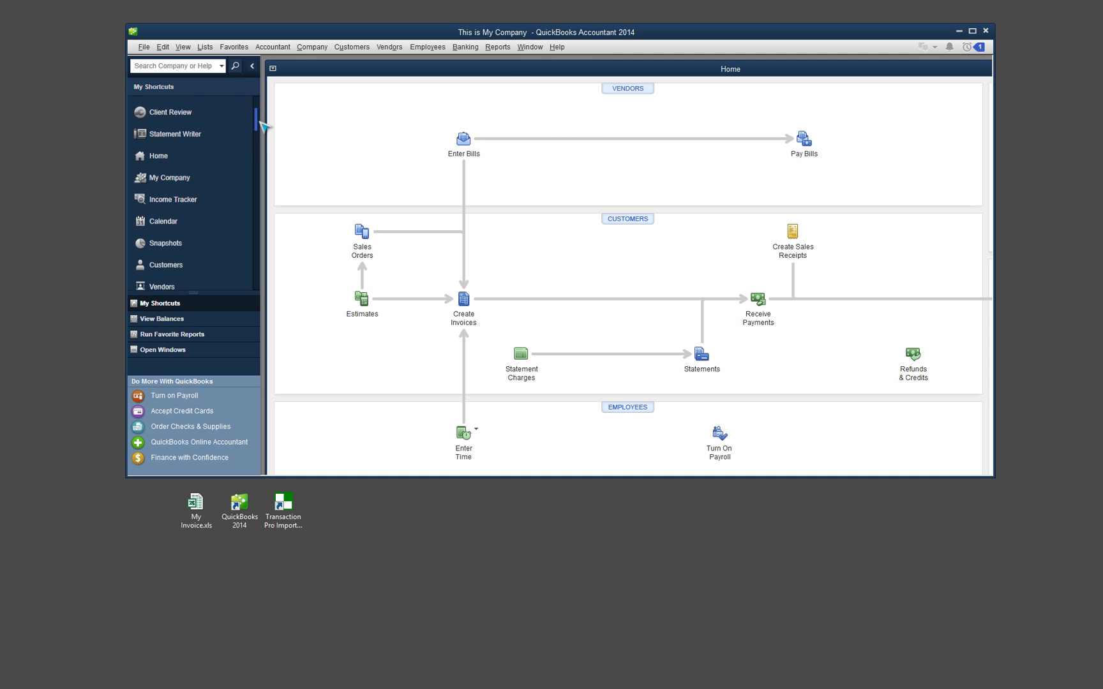
click(189, 255)
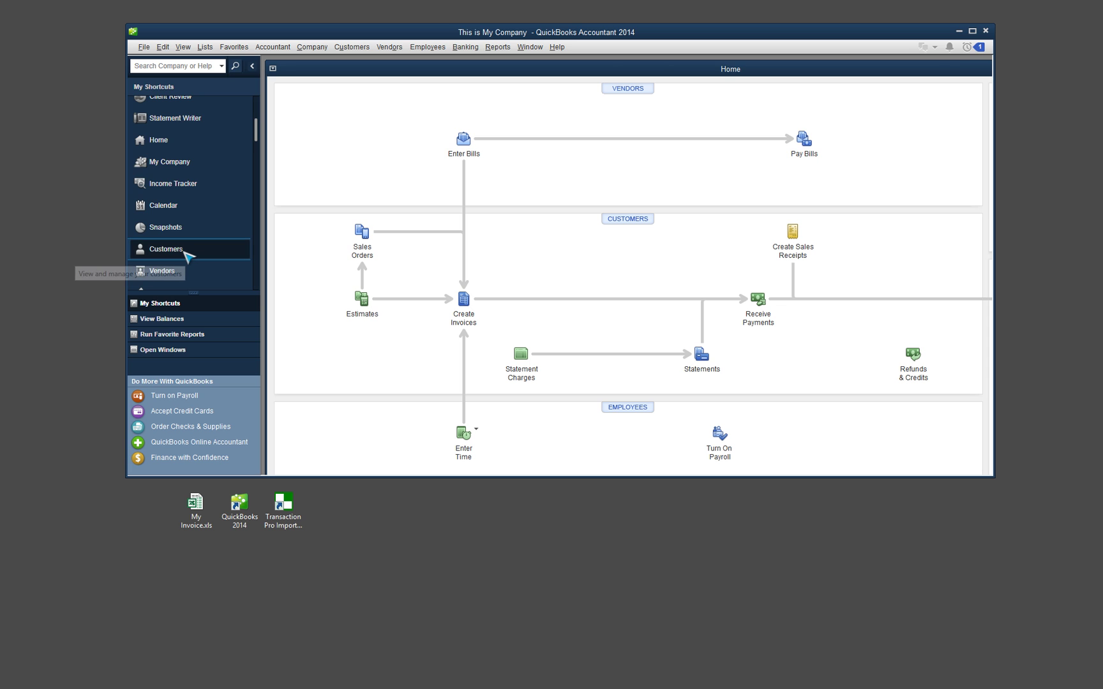